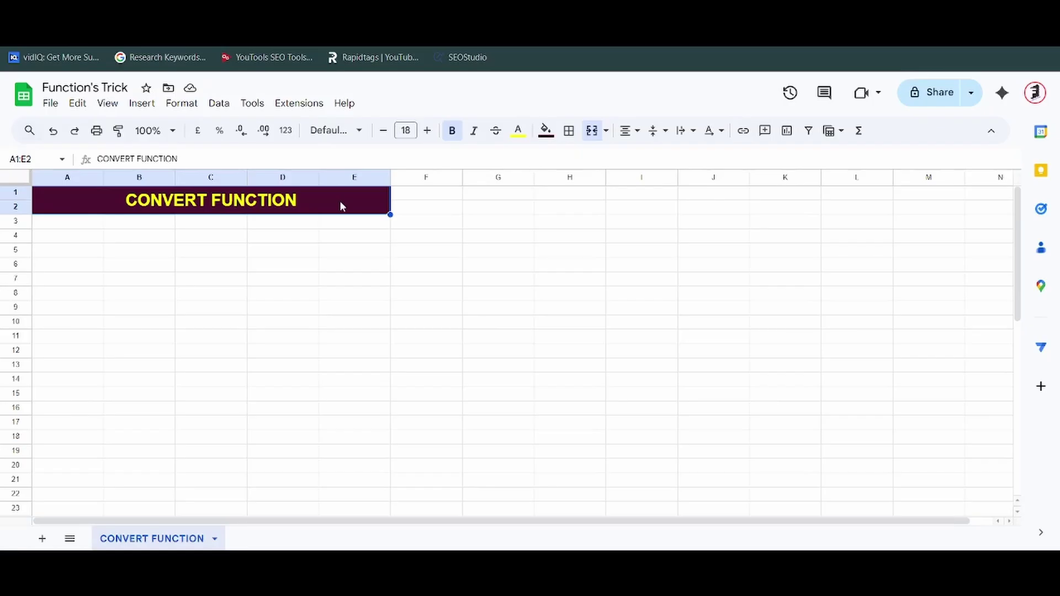
Step: Start a CONVERT formula in cell B5 with 1 as the value and "m" as the start unit
click(158, 256)
text(=)
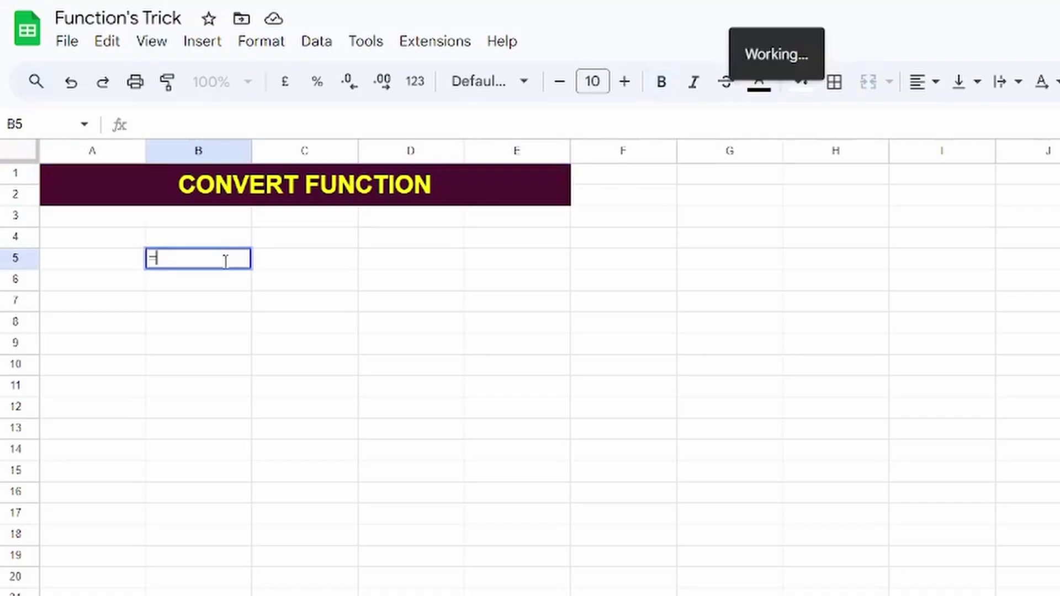
text(CONVER)
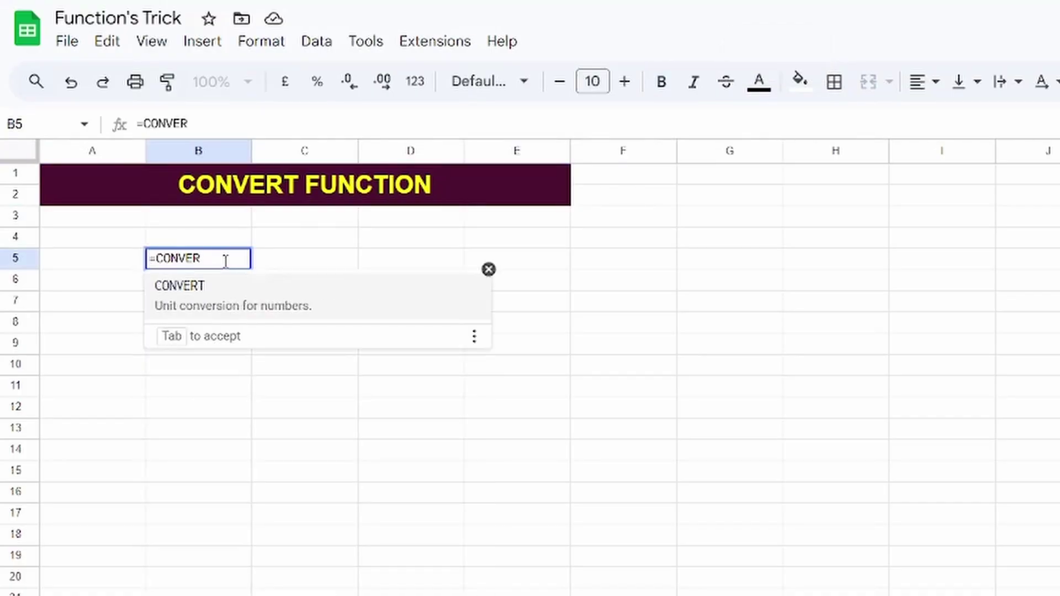
key(Tab)
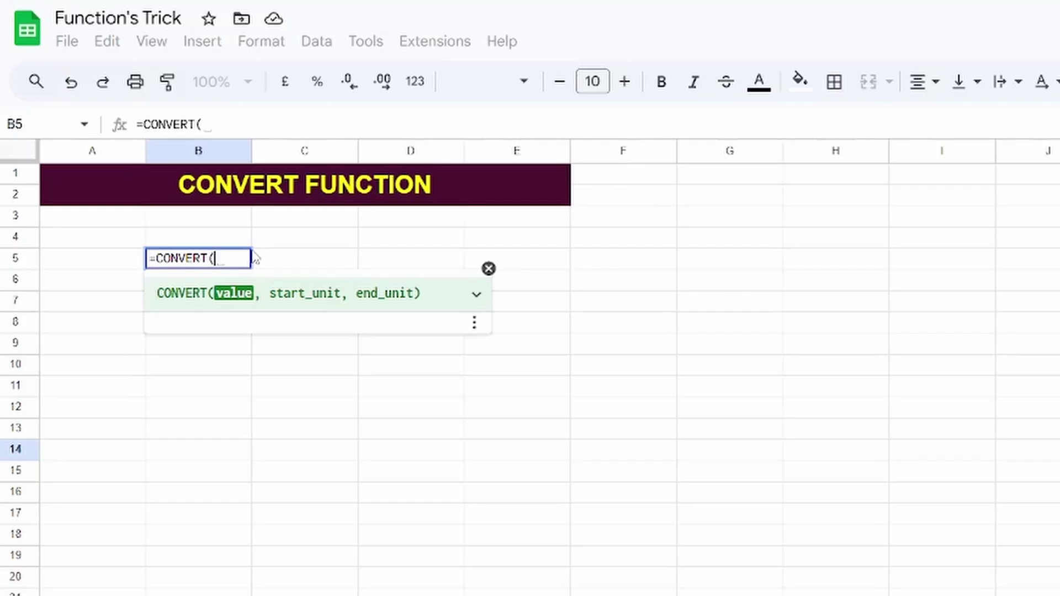
text(1)
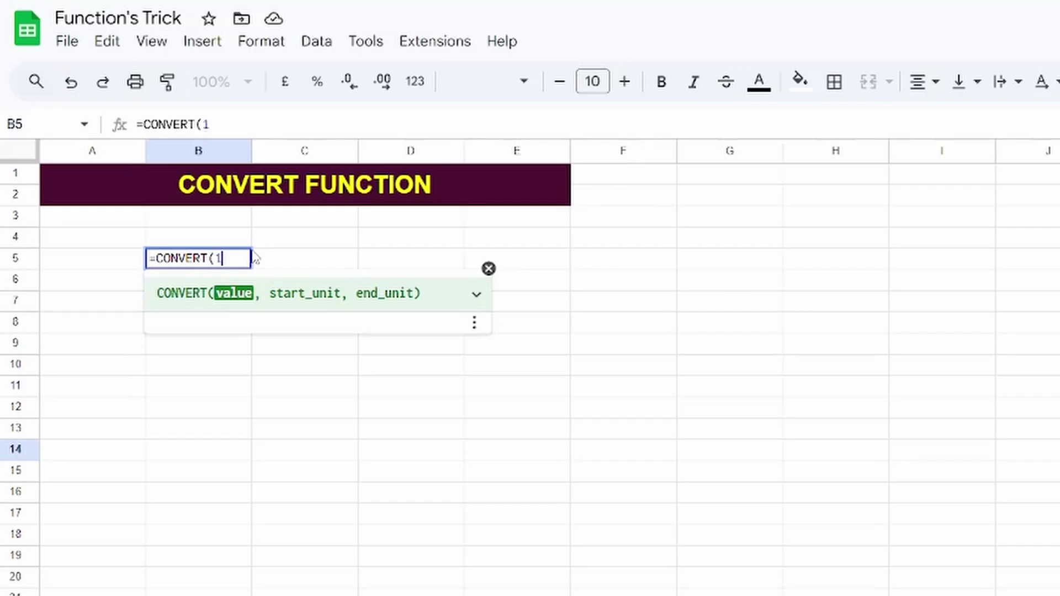
text(,)
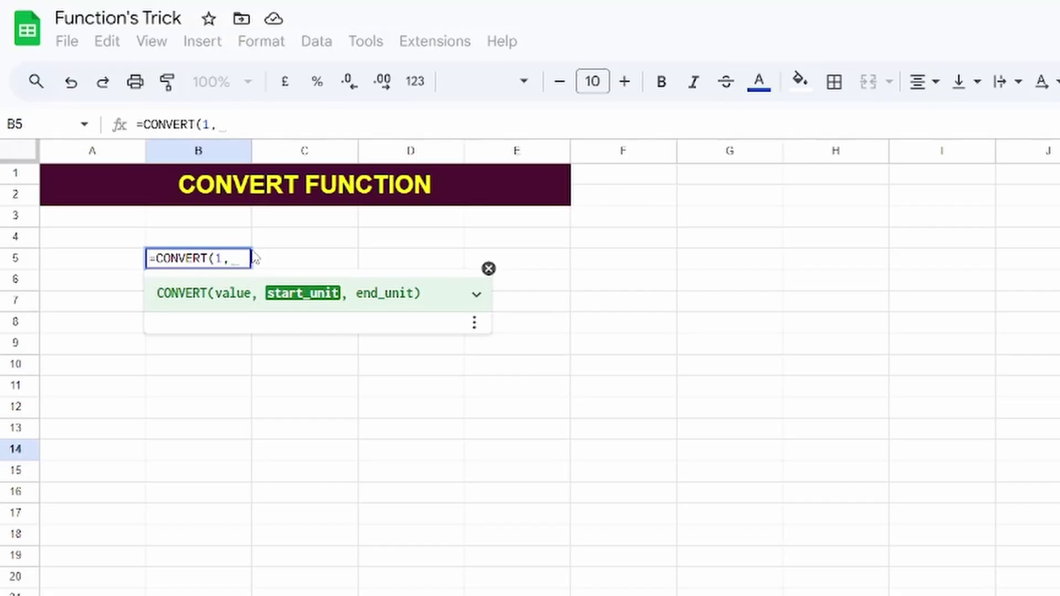
text("")
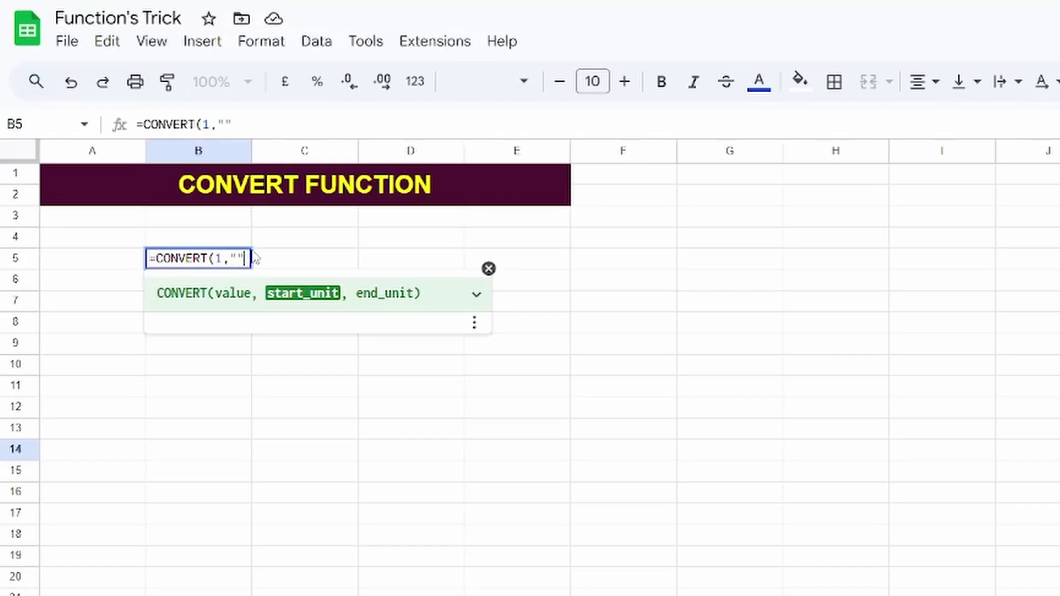
text(m)
key(BackSpace)
text(m)
key(BackSpace)
text(M)
key(BackSpace)
text(m",)
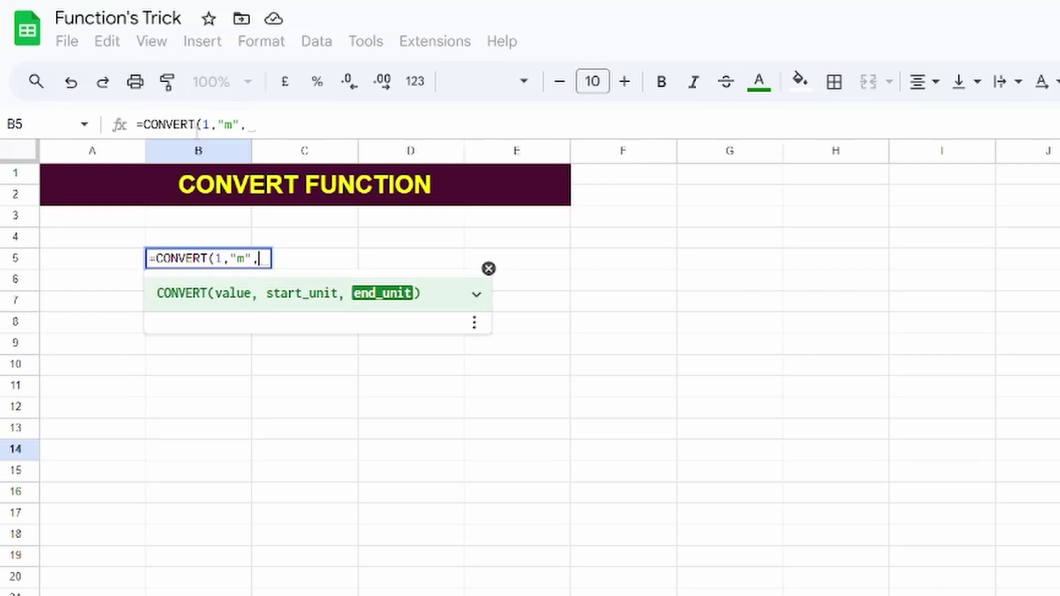
Step: Complete the CONVERT formula in B5 with "km" as the end unit
text(",")
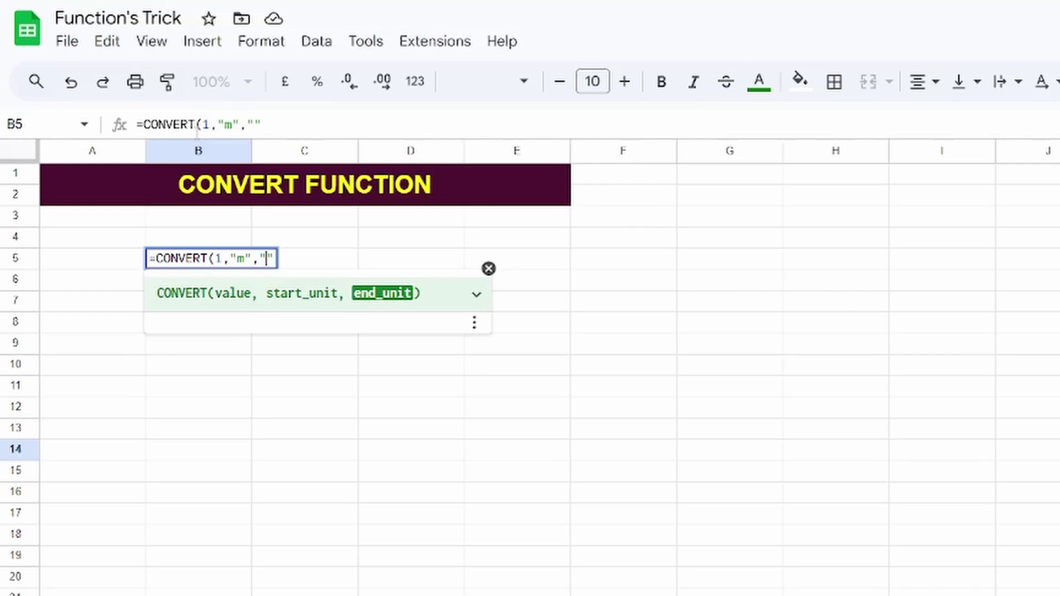
text(km)
key(Right)
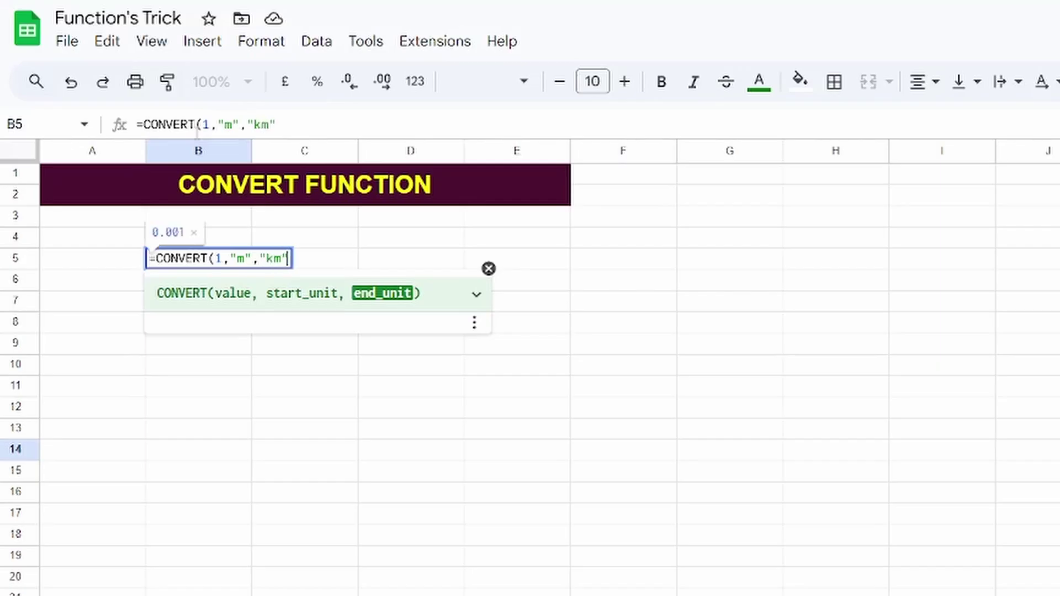
text())
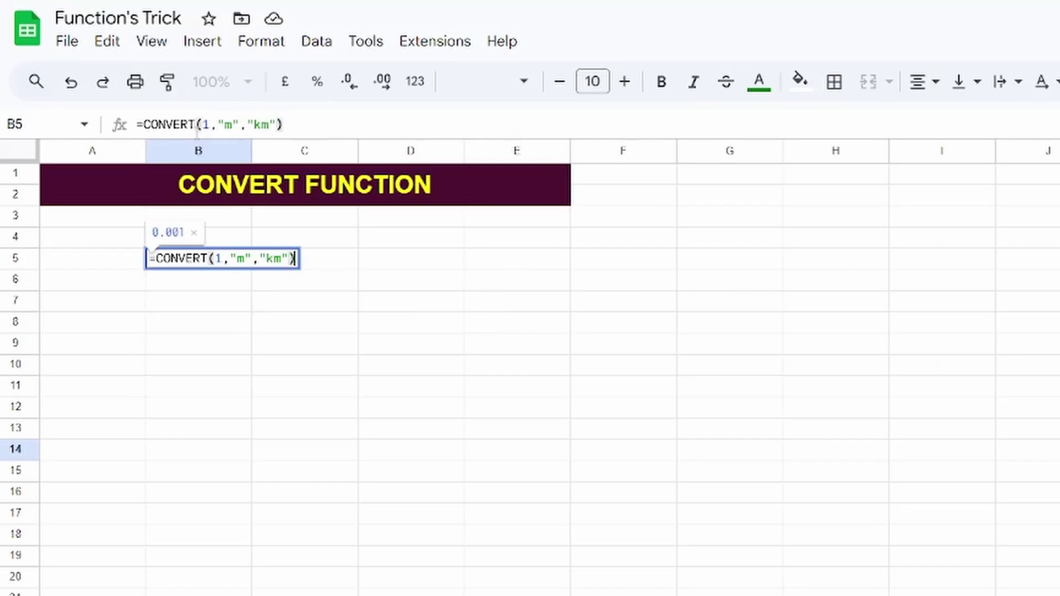
key(Return)
Step: Set the value in the B5 CONVERT formula to 1000
key(Up)
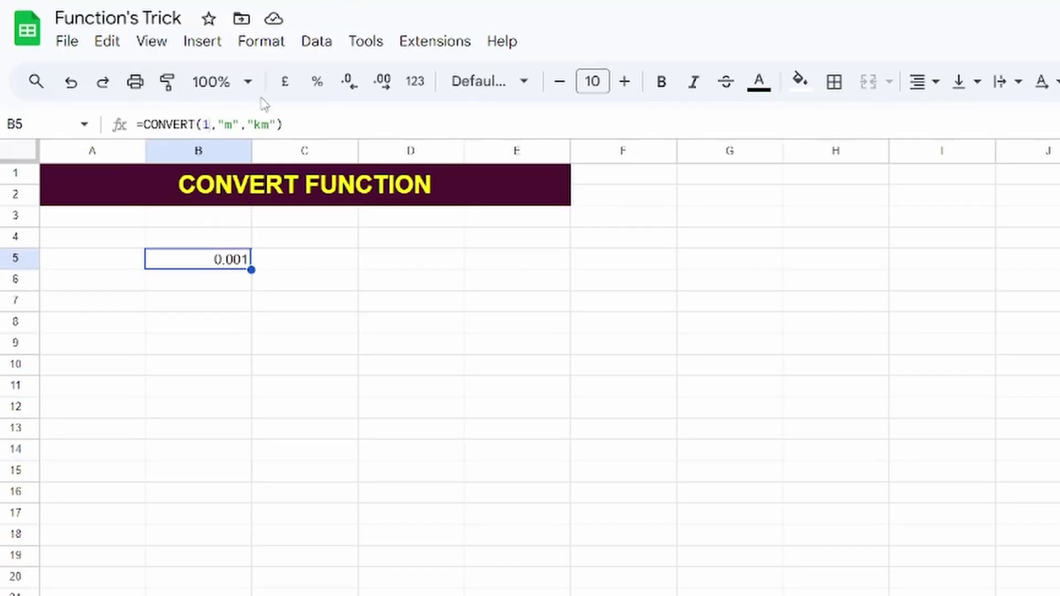
key(F2)
text(000)
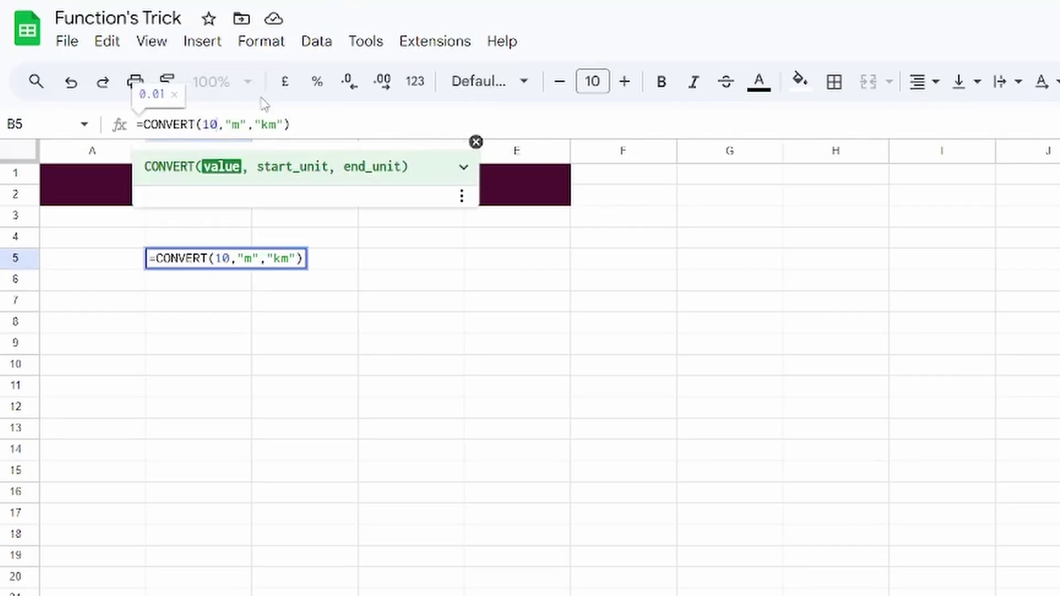
key(Return)
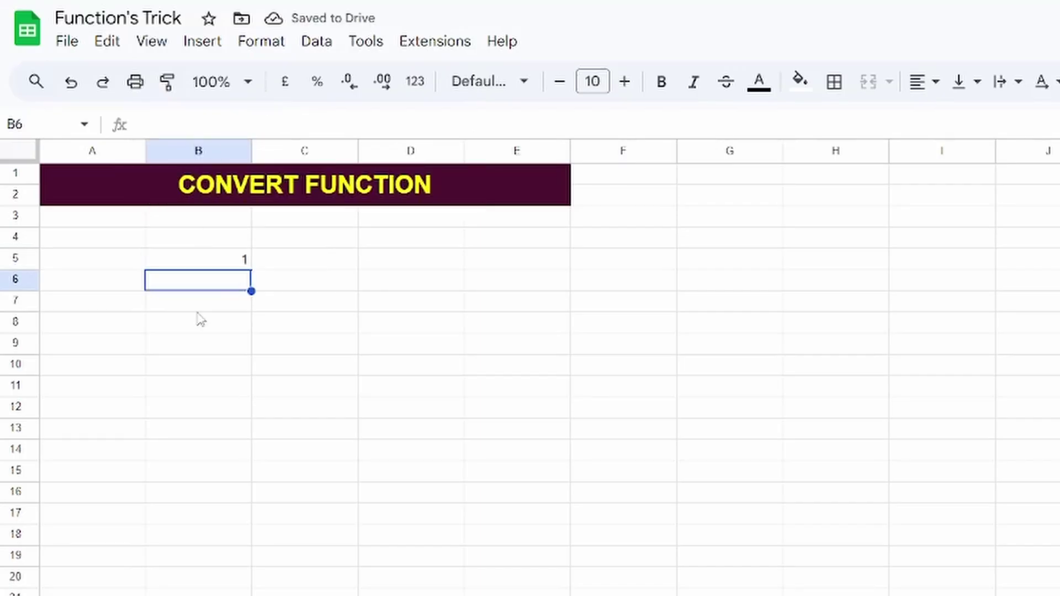
Step: Replace the fixed value in the B5 CONVERT formula with a reference to cell E5
click(208, 265)
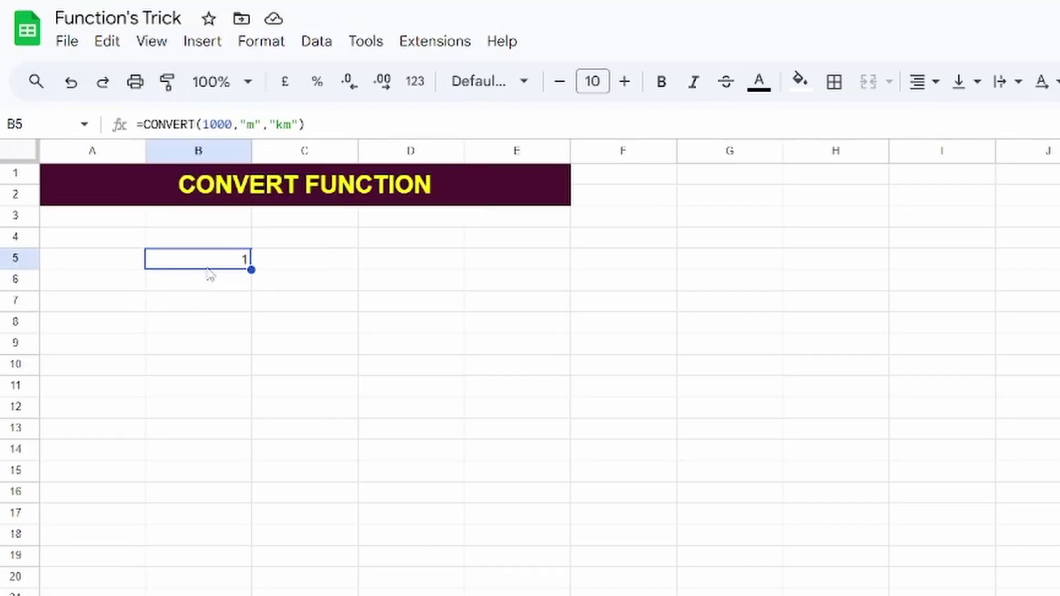
click(237, 119)
key(BackSpace)
key(BackSpace)
key(BackSpace)
key(BackSpace)
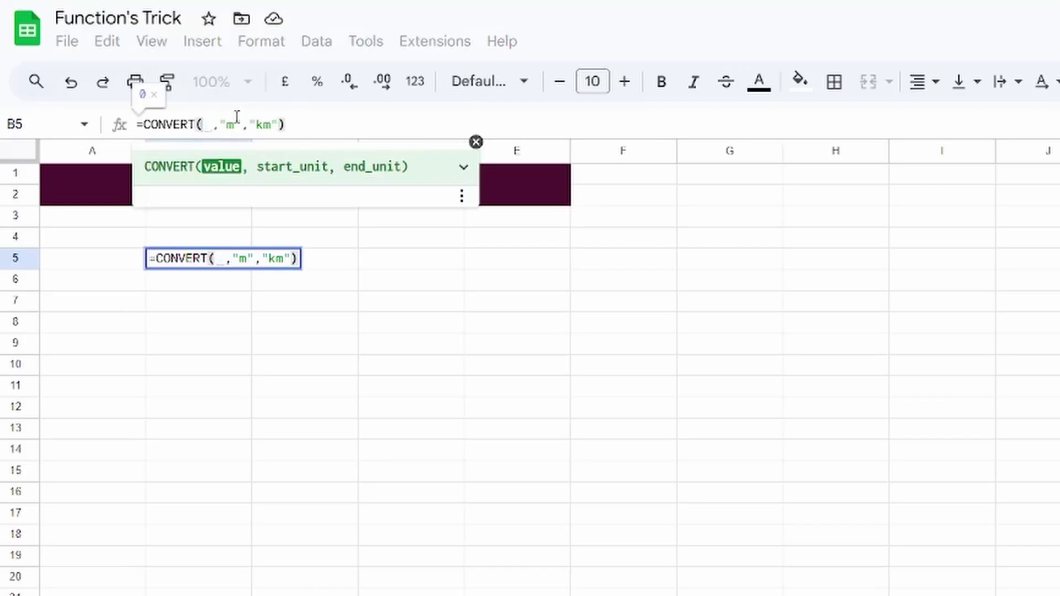
click(516, 261)
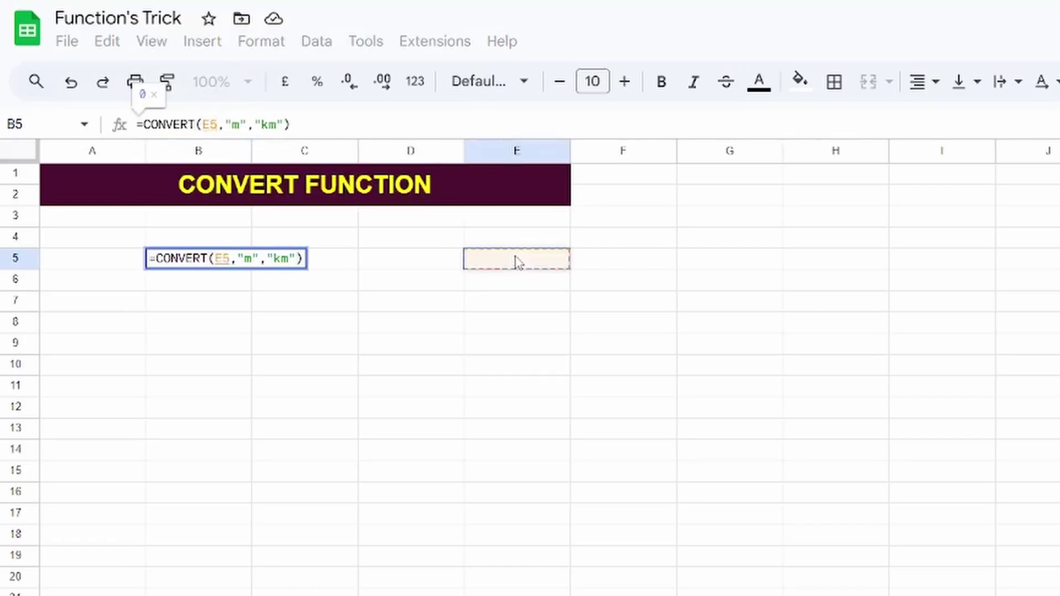
key(Return)
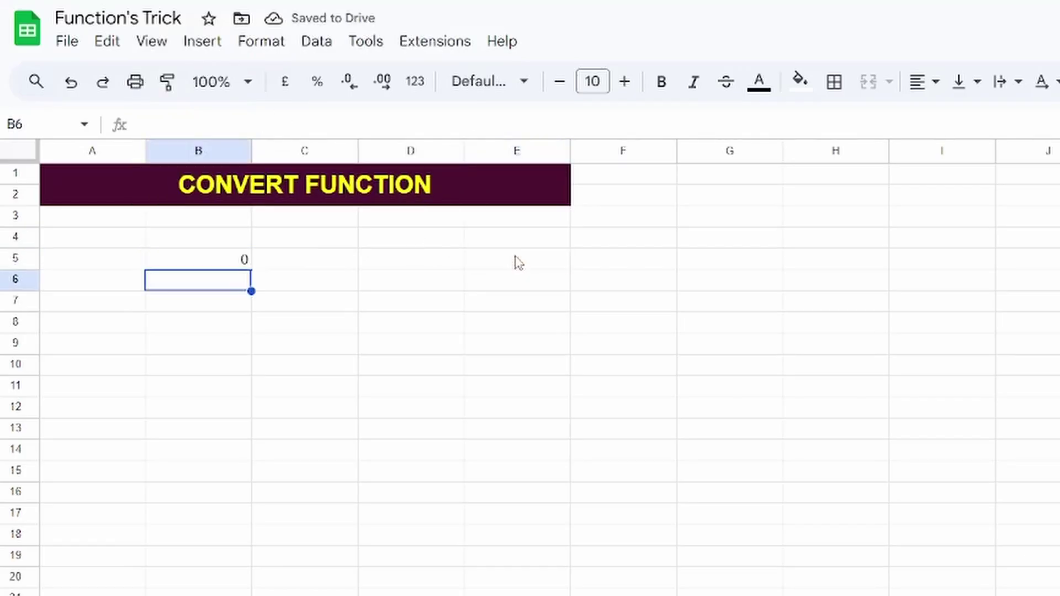
Step: Enter 500 in cell E5 as the number for the formula to convert
click(516, 261)
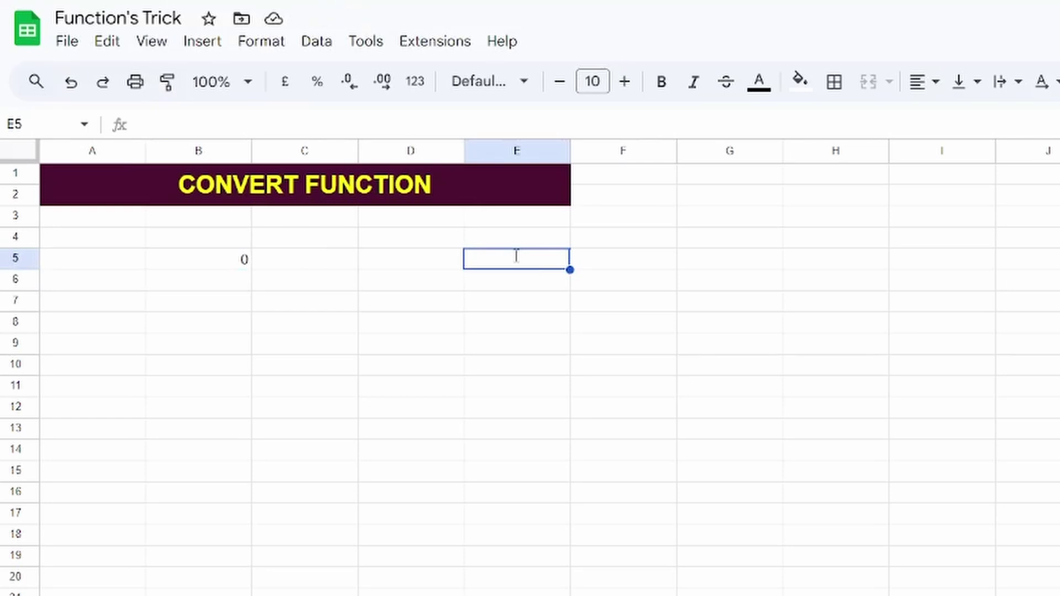
text(500)
key(Return)
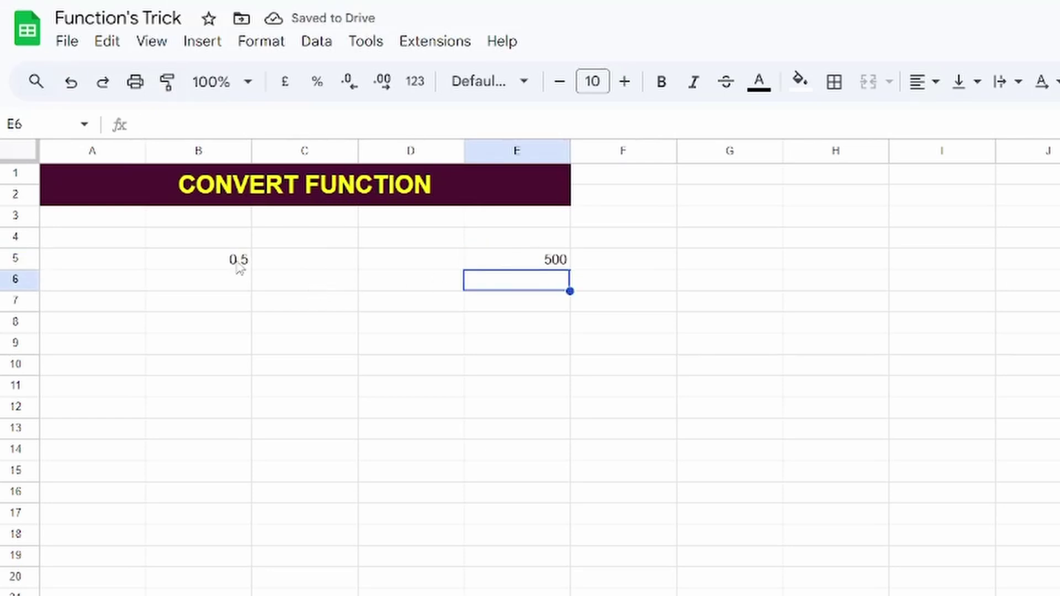
click(492, 263)
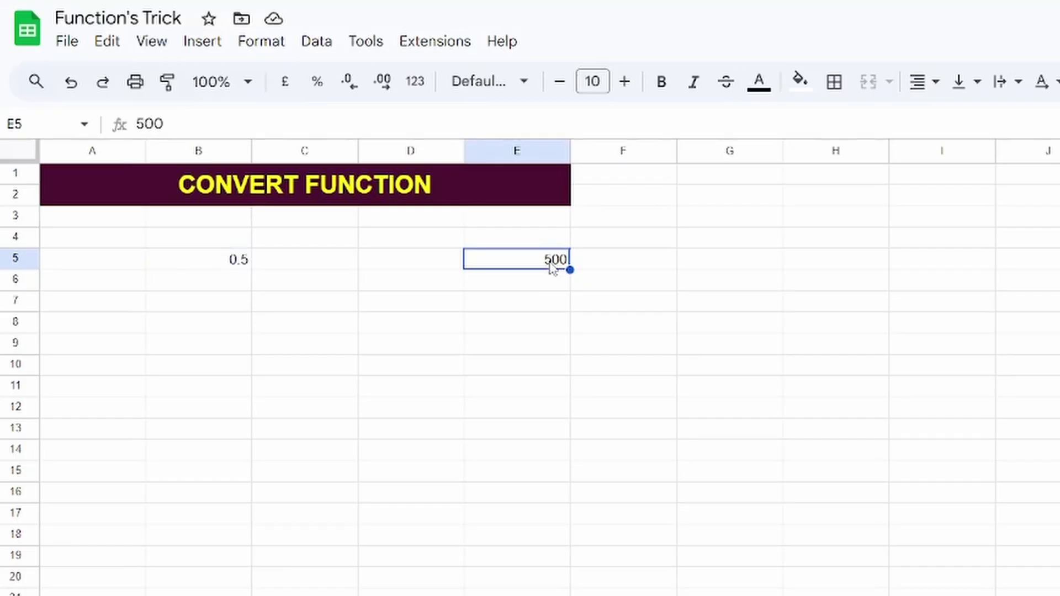
Step: Try an uppercase "M" as the start unit in the B5 CONVERT formula
click(222, 260)
click(238, 124)
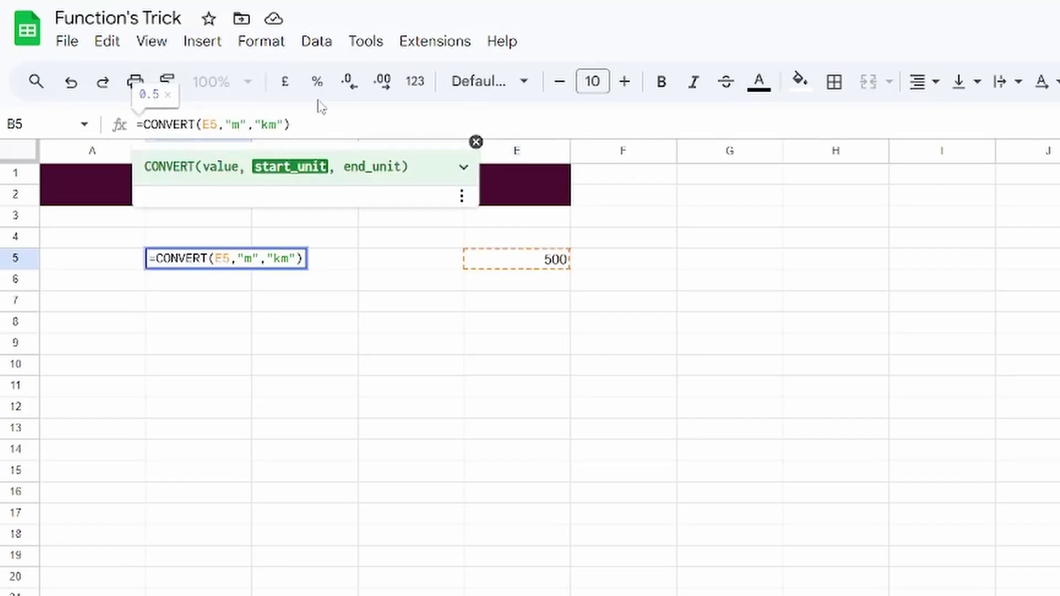
key(BackSpace)
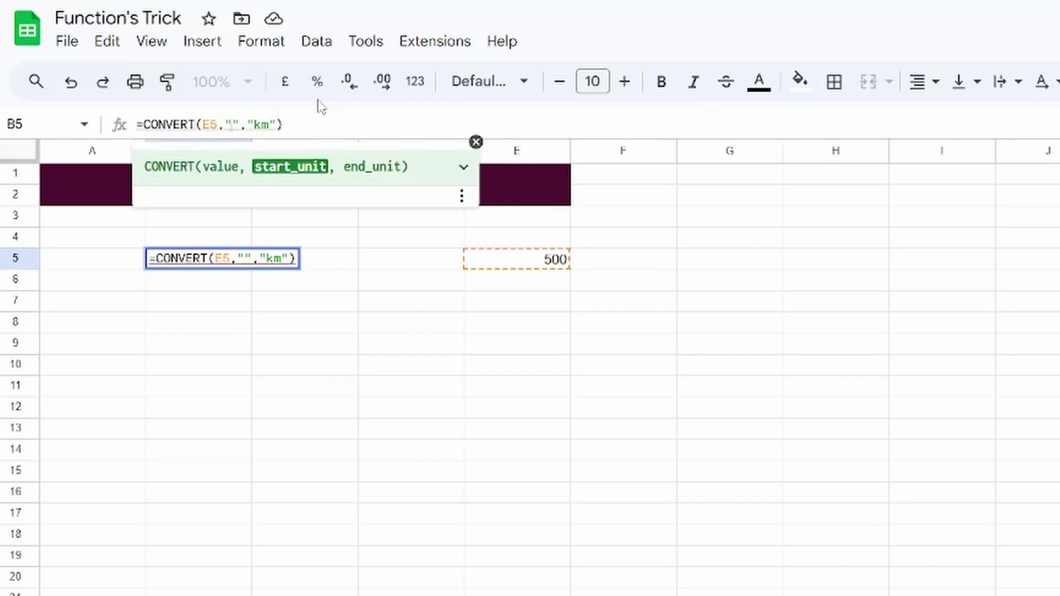
text(M)
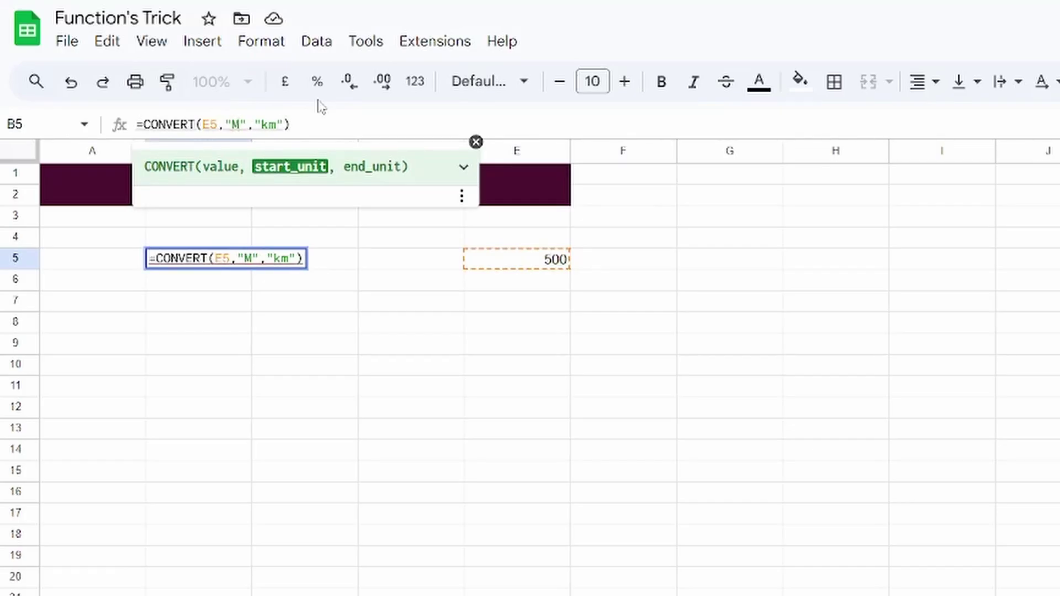
key(Return)
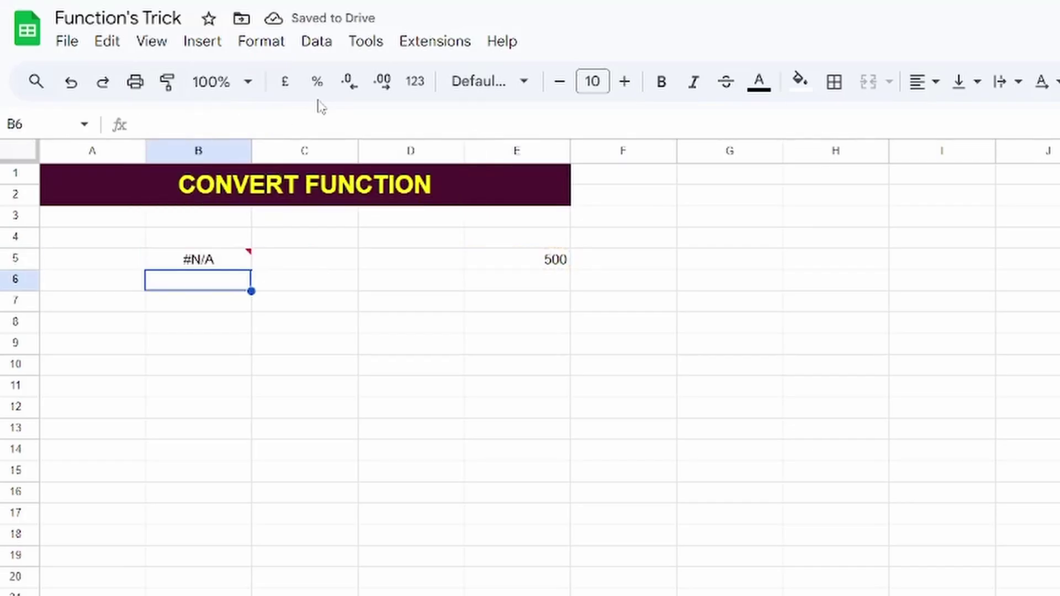
Step: Set the start unit in the B5 CONVERT formula back to lowercase "m"
key(Up)
click(285, 121)
key(Left)
key(Left)
key(Left)
key(Left)
key(Left)
key(Left)
key(Left)
key(BackSpace)
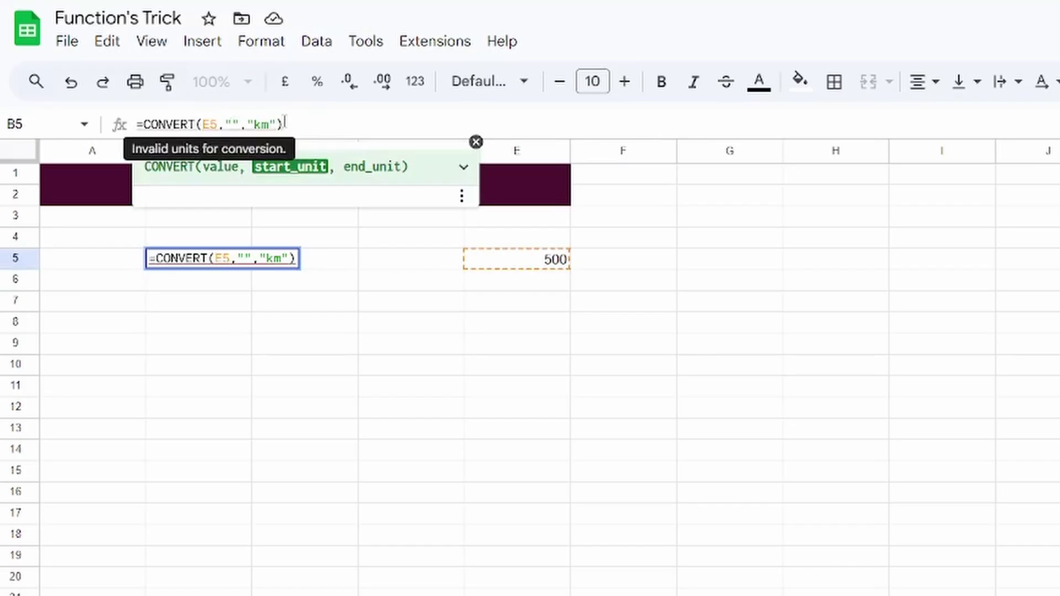
text(m)
key(Return)
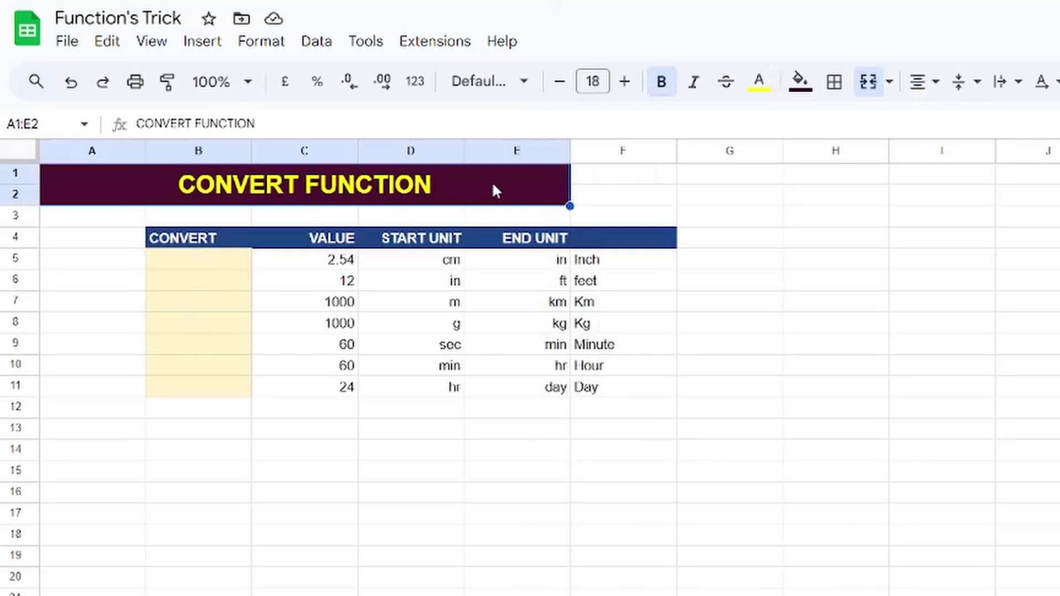
Step: Enter =CONVERT(C5,D5,E5) in cell B5 and fill the formula down to B11
click(210, 238)
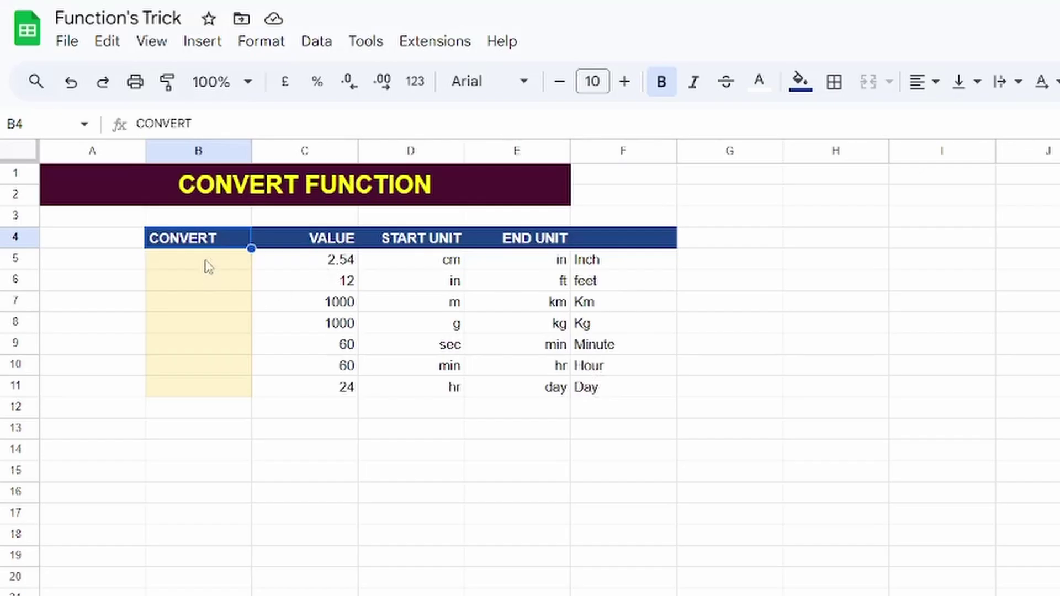
click(232, 266)
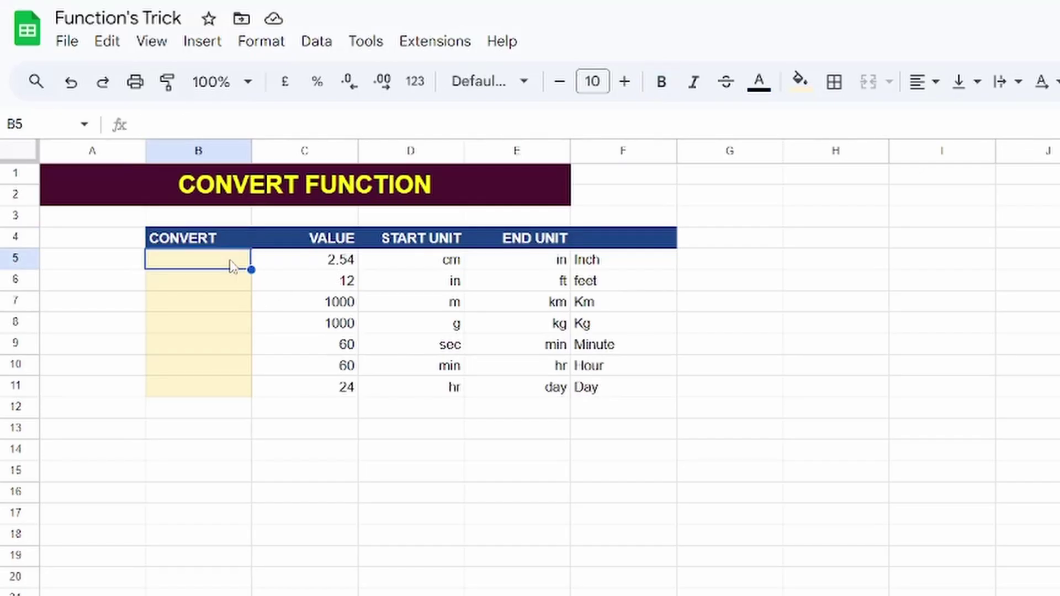
text(=)
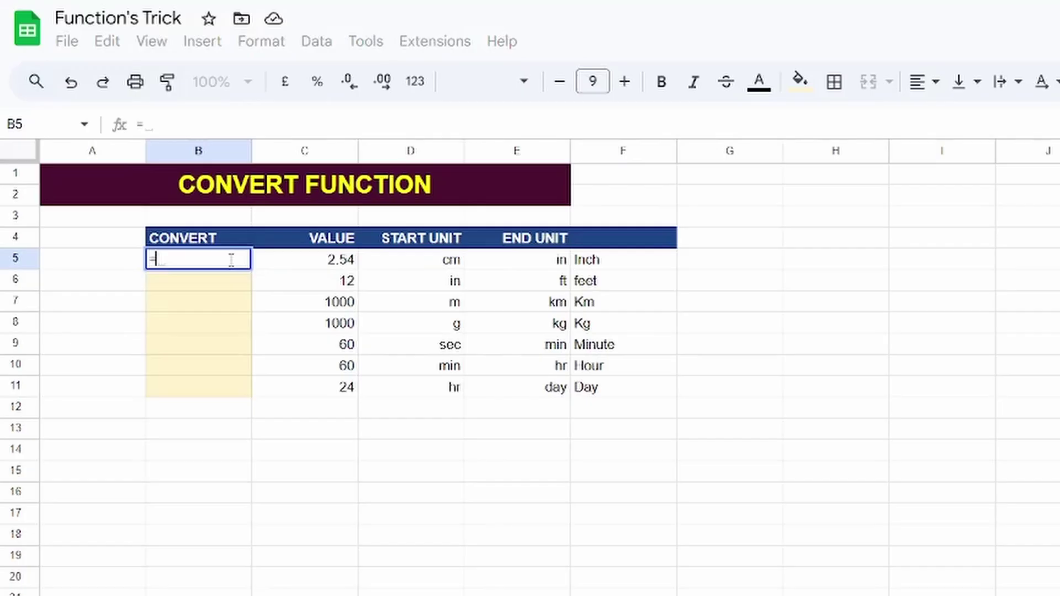
text(CONVERT()
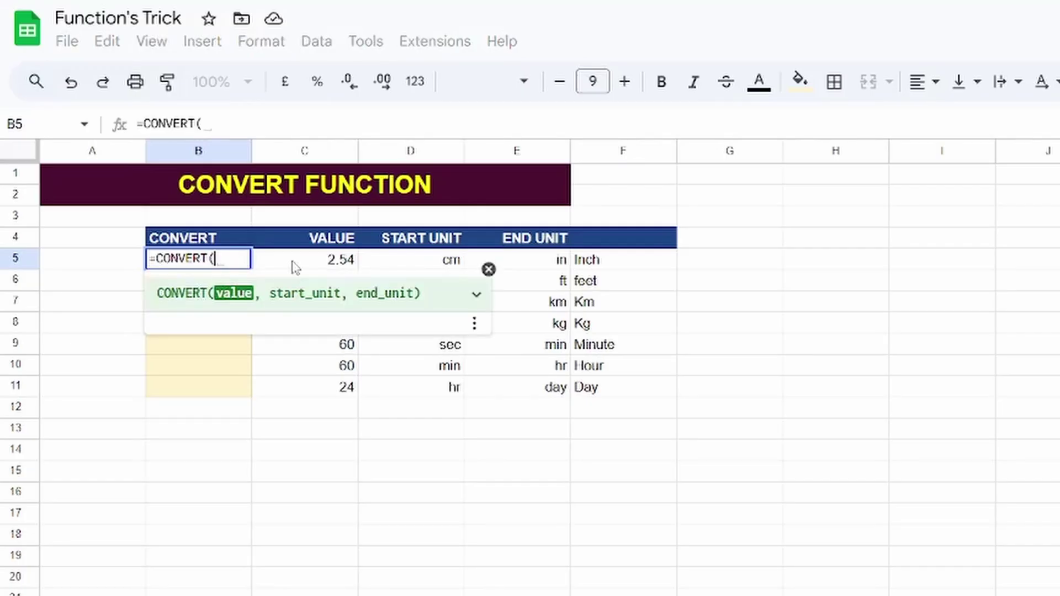
click(335, 264)
text(,)
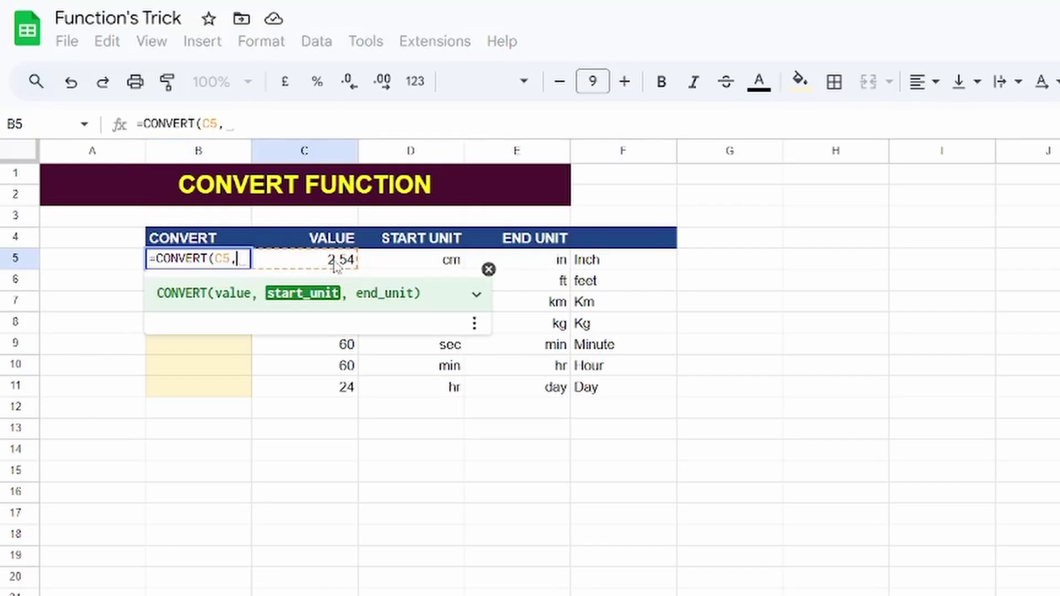
click(436, 269)
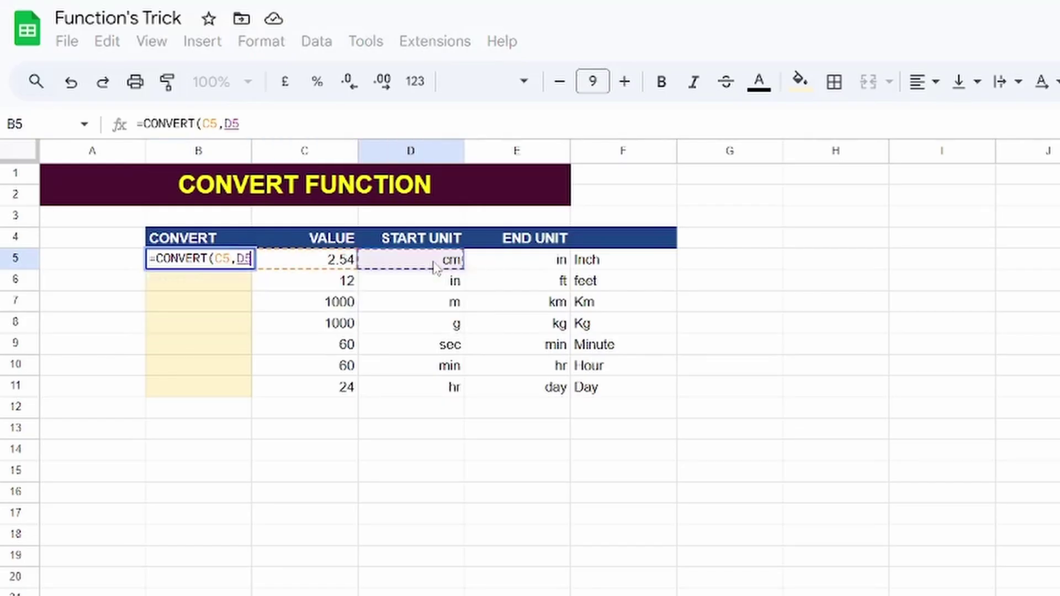
text(,)
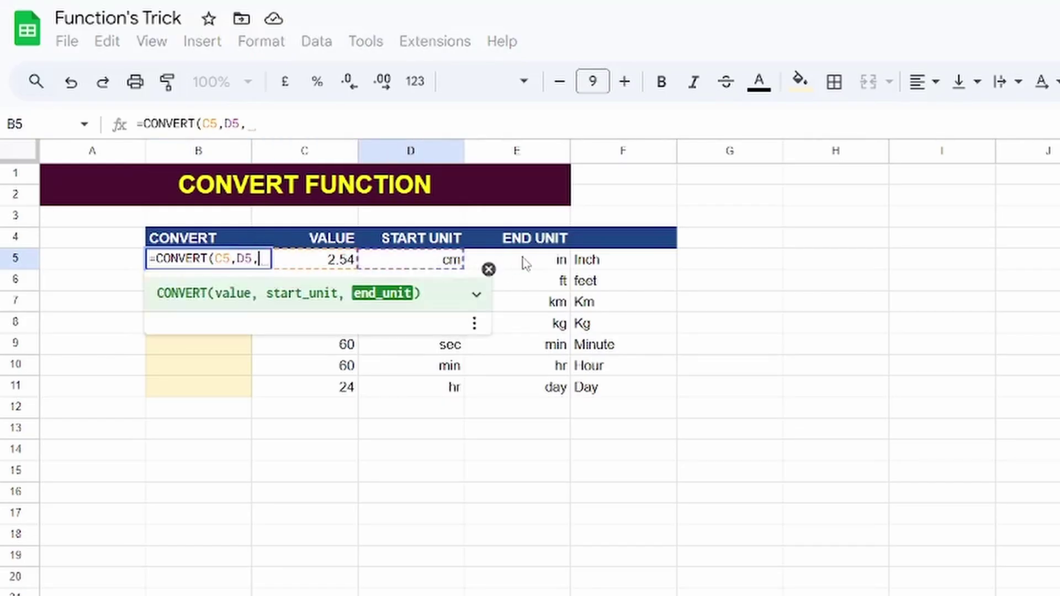
click(537, 272)
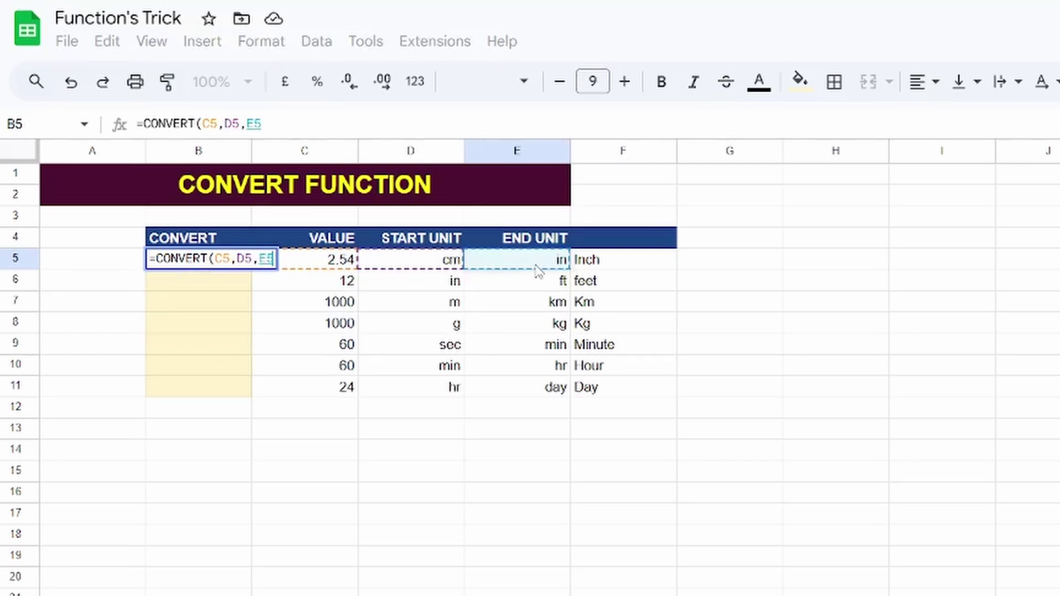
text())
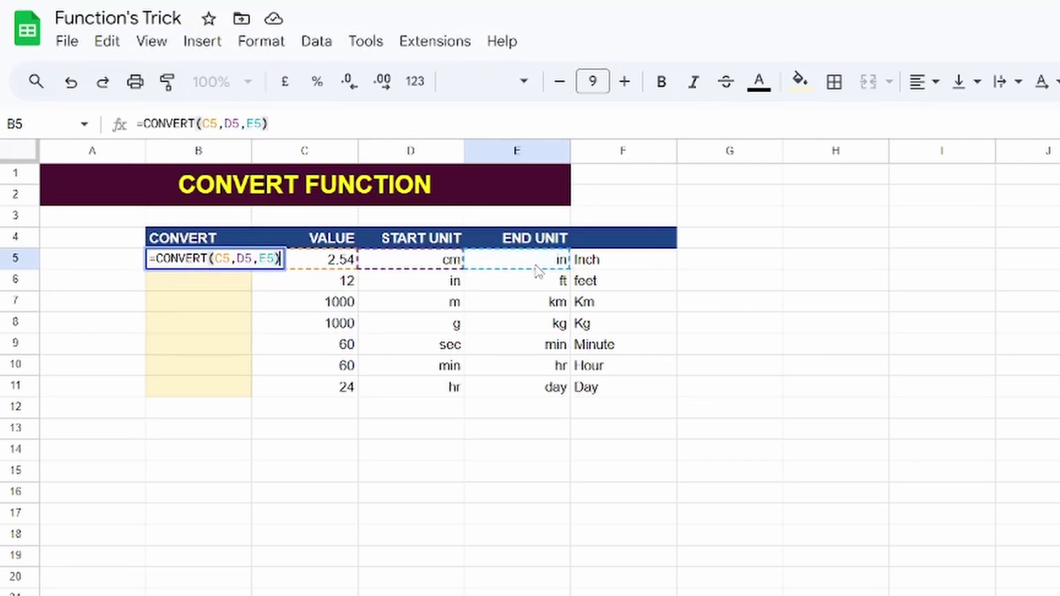
key(Return)
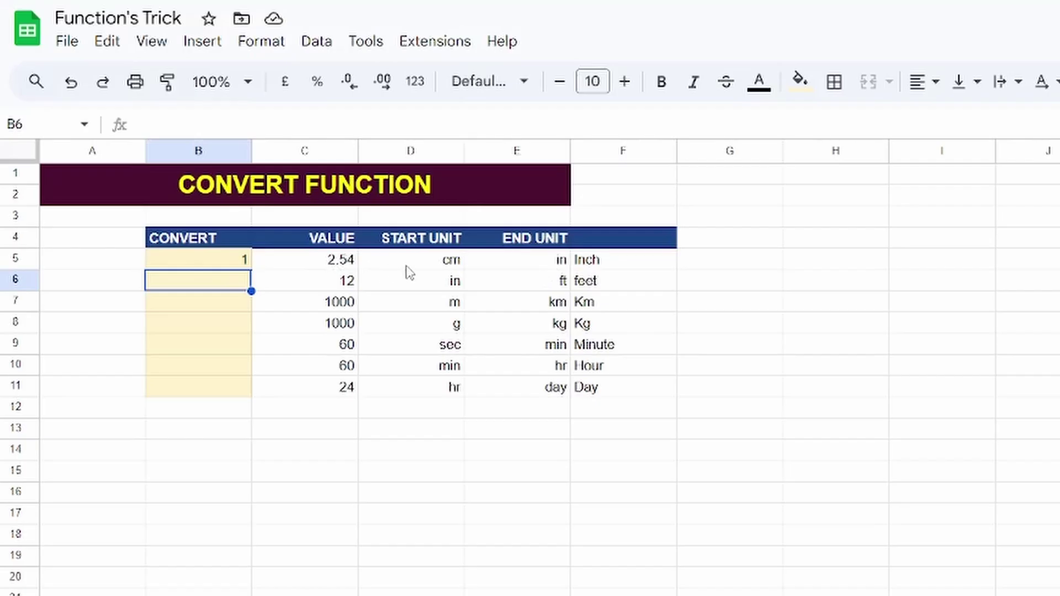
click(239, 268)
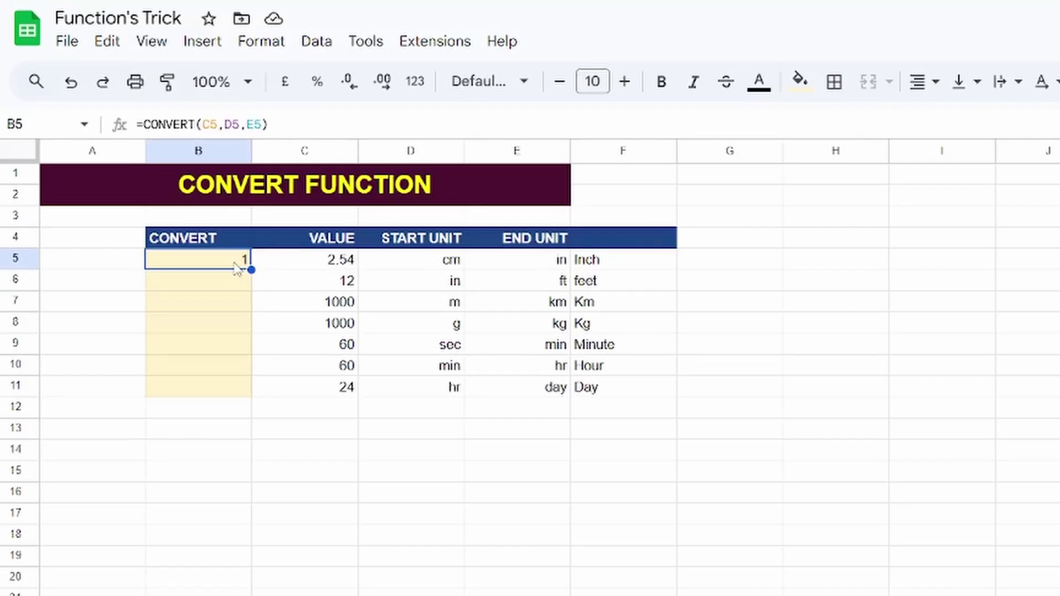
drag(250, 270, 247, 397)
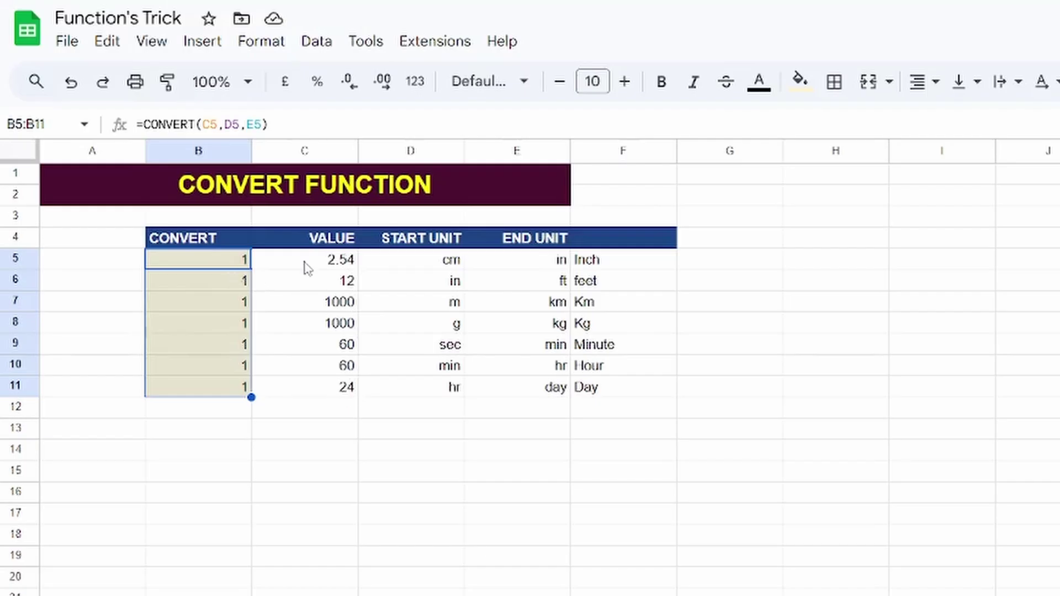
Step: Set the centimetre value in C5 to 3 and the inch value in C6 to 15
click(334, 266)
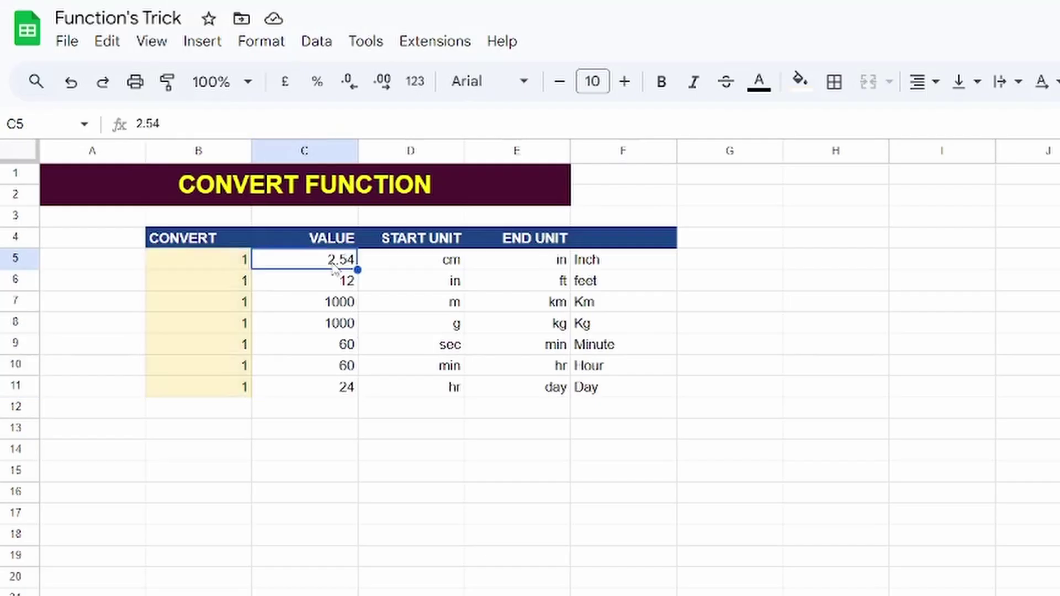
text(3)
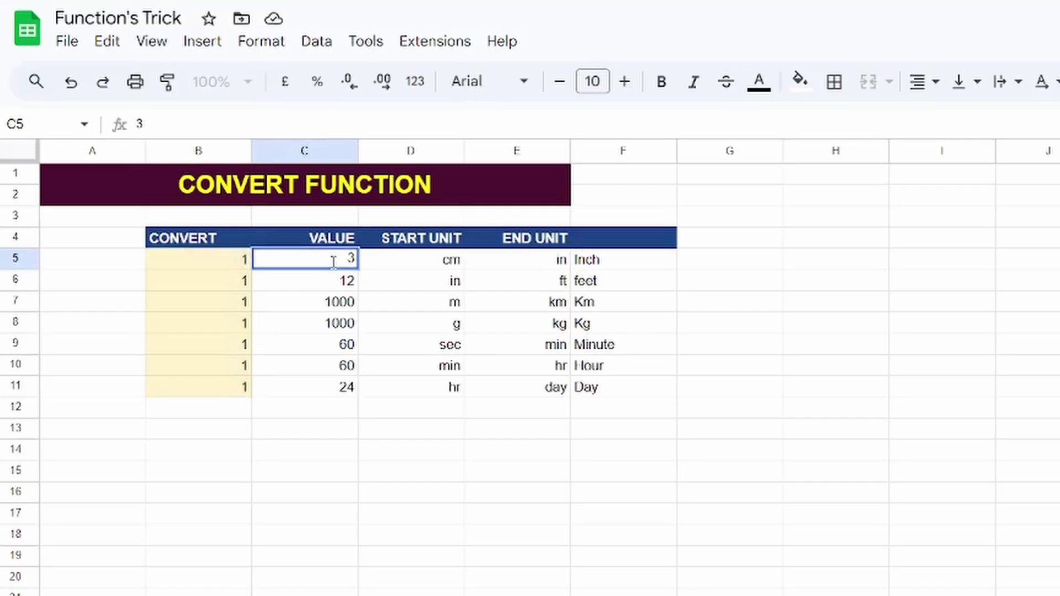
key(Return)
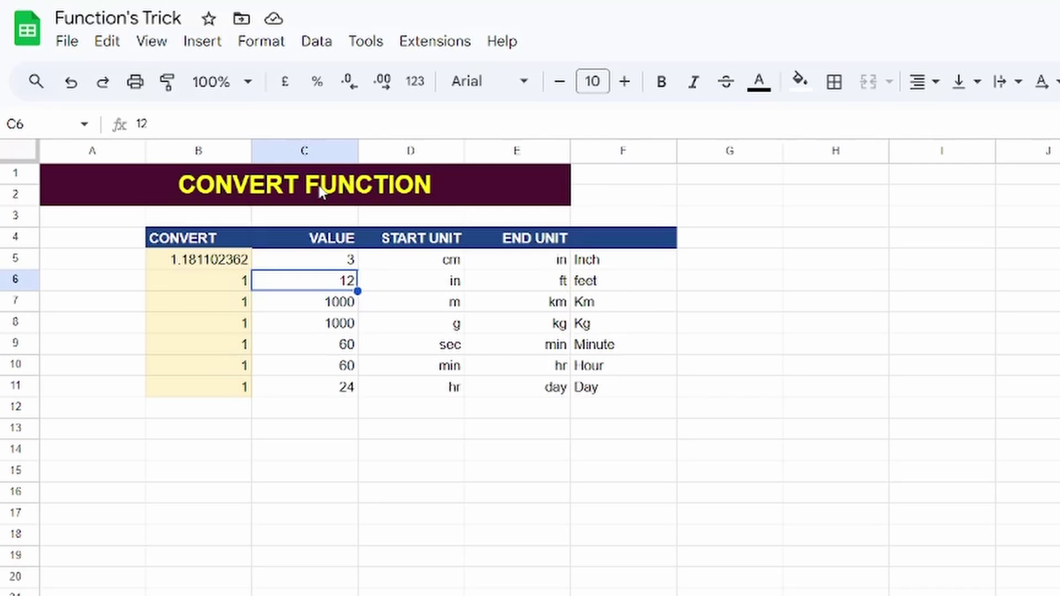
text(150)
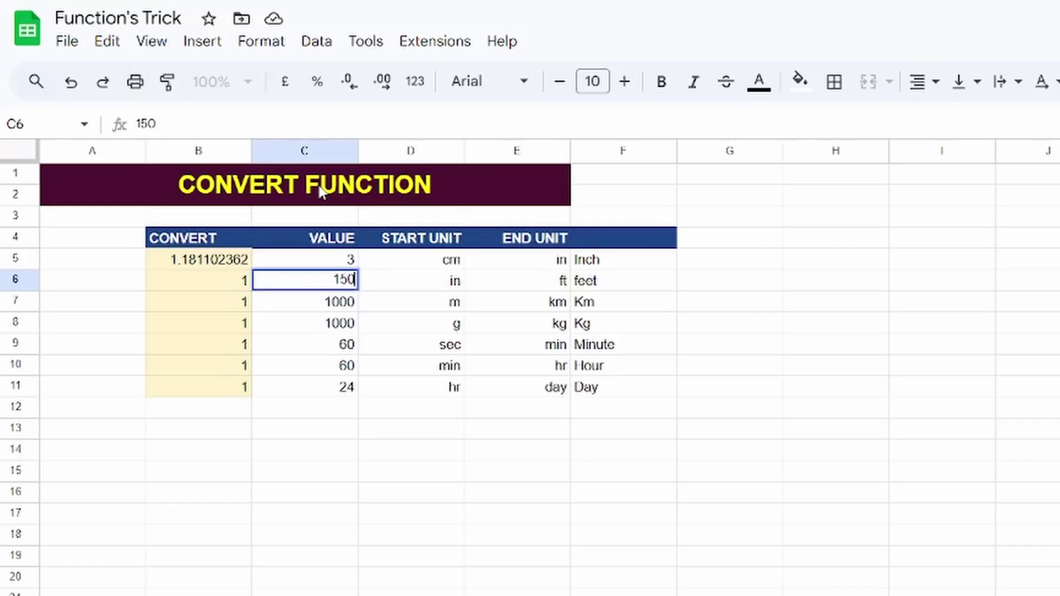
key(BackSpace)
key(Return)
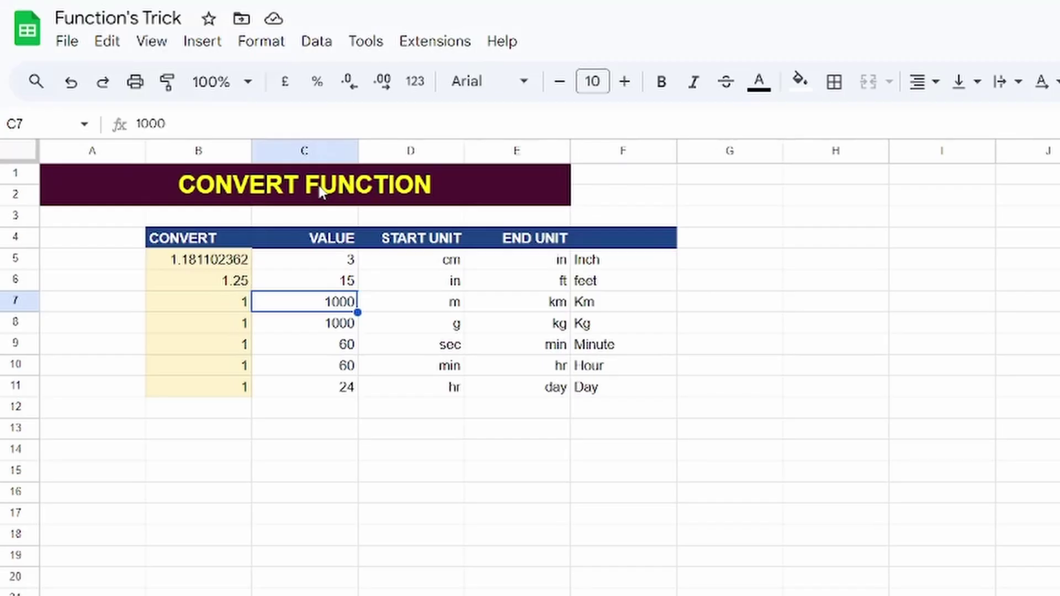
Step: Try 2000 as the metre value in C7, check the B7 conversion, and change the value to 1500
text(2000)
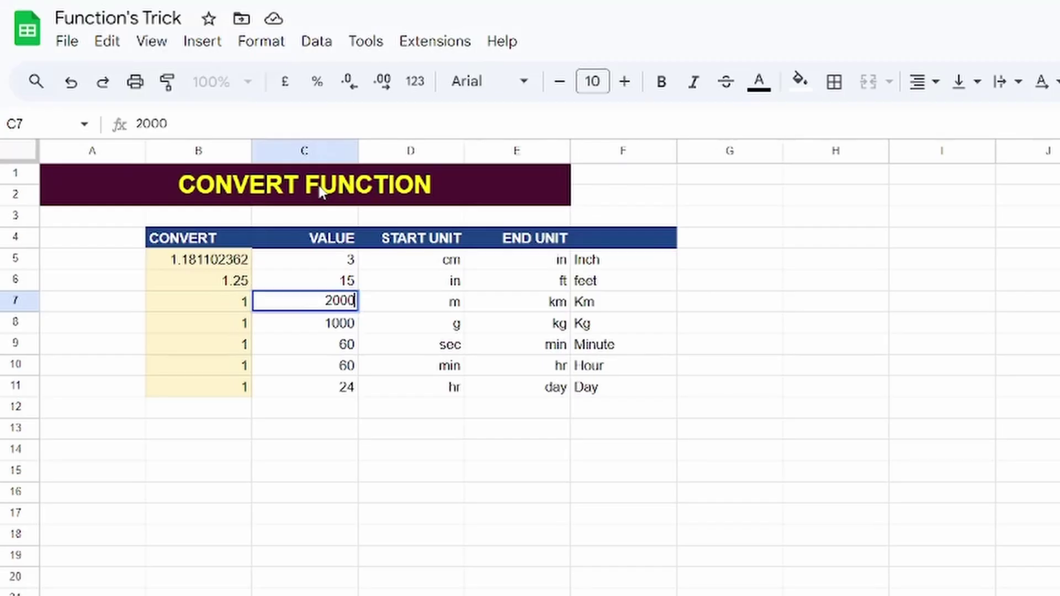
click(246, 307)
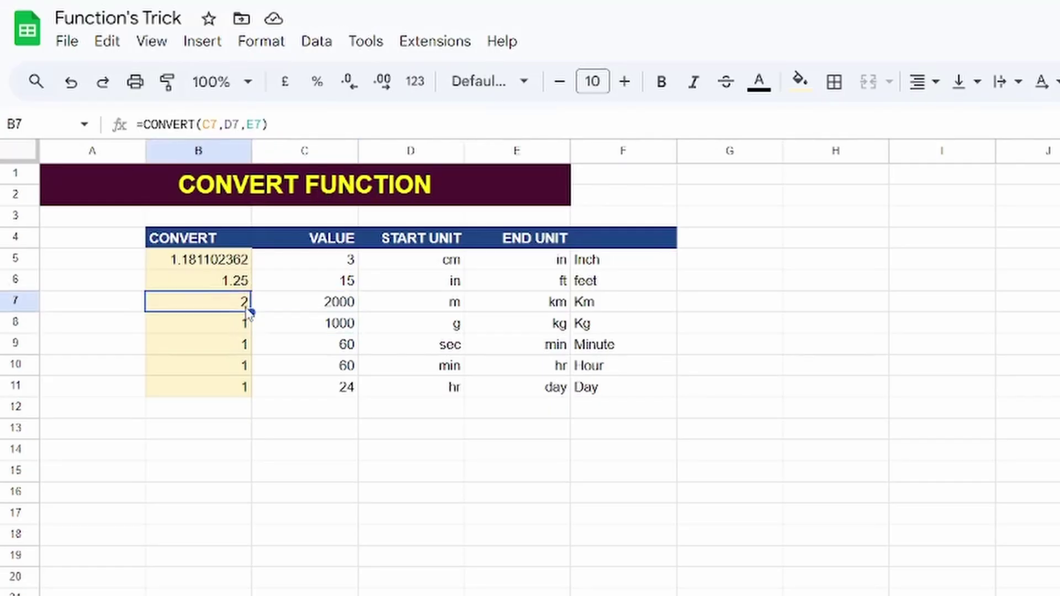
key(Right)
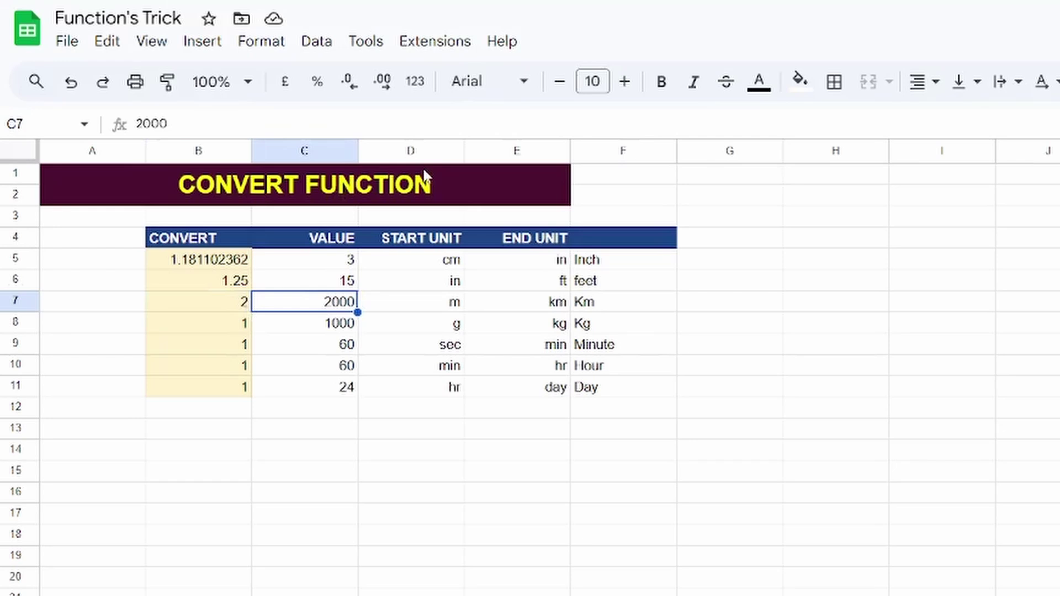
text(1500)
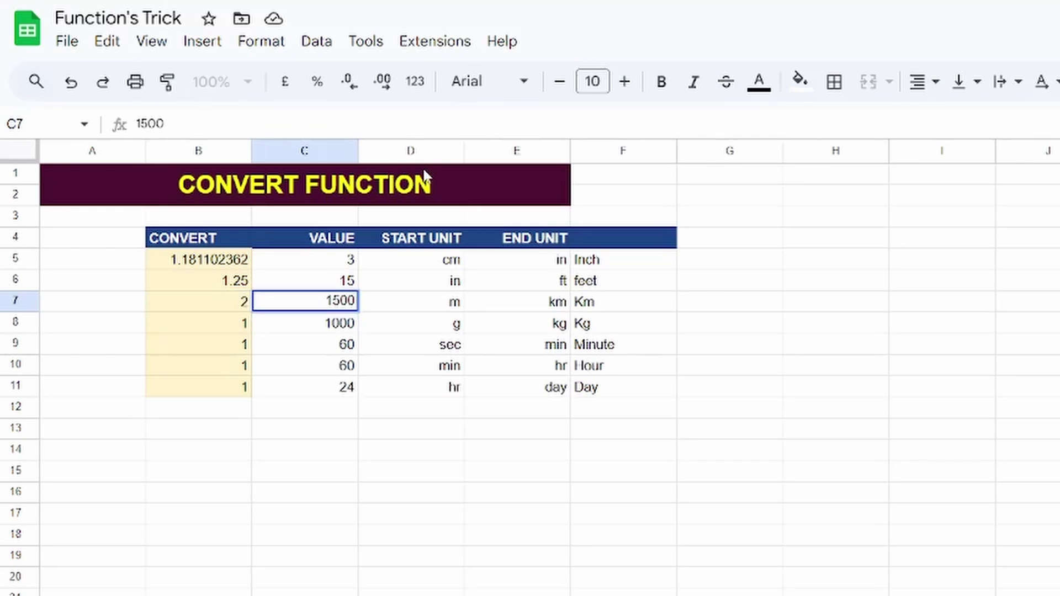
key(Return)
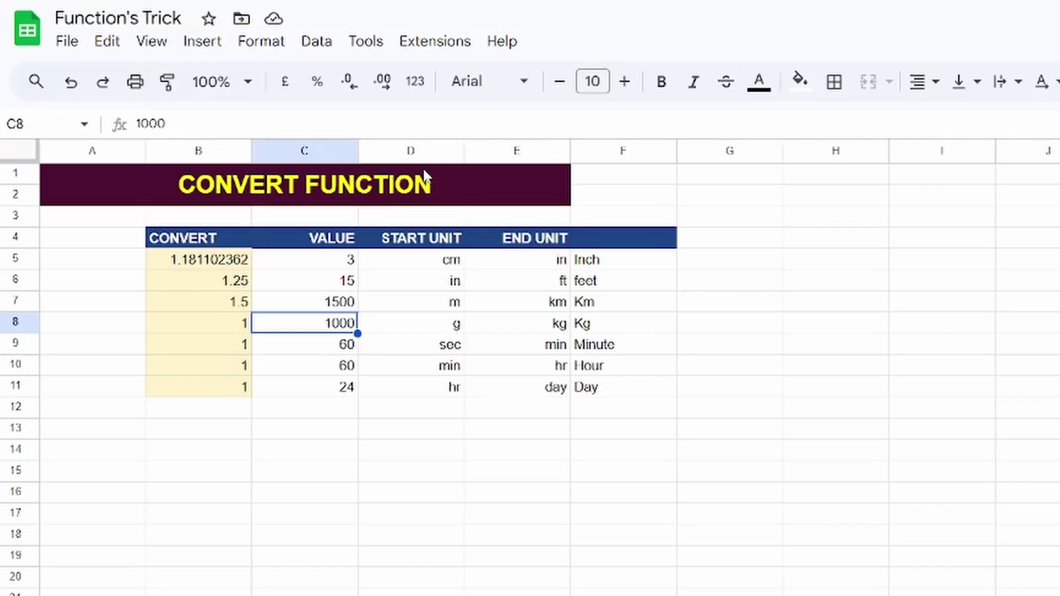
Step: Try 3000 as the gram value in C8 and replace it with 300.50
text(3000)
key(Return)
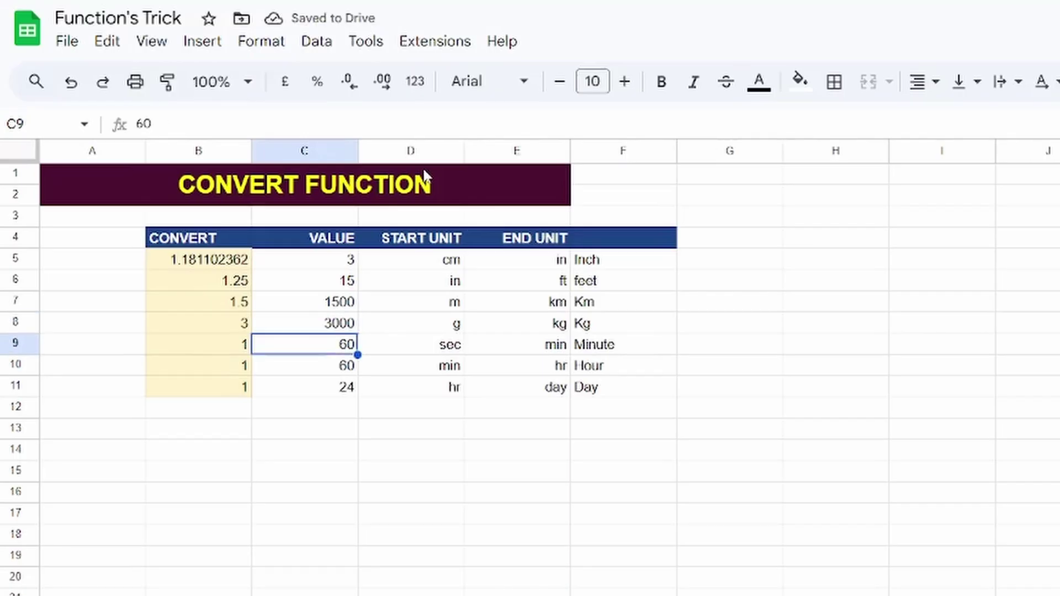
key(Up)
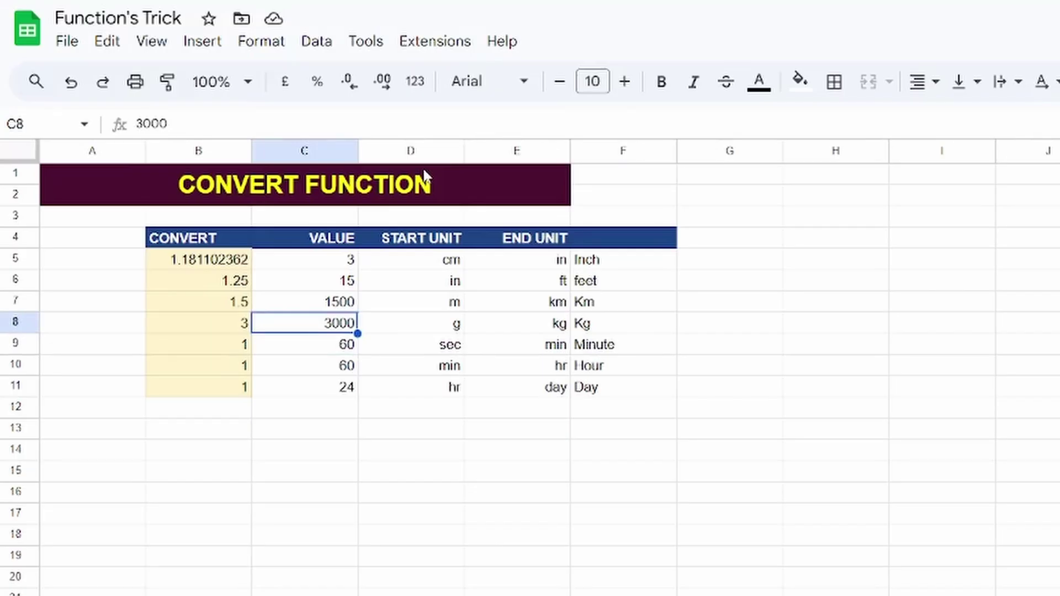
text(300.)
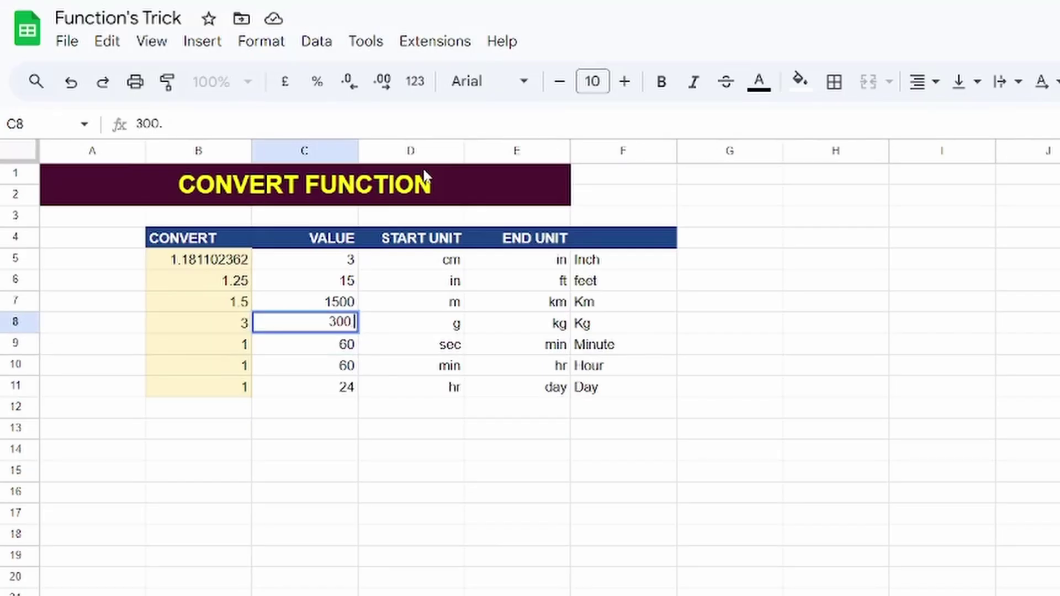
text(50)
key(Return)
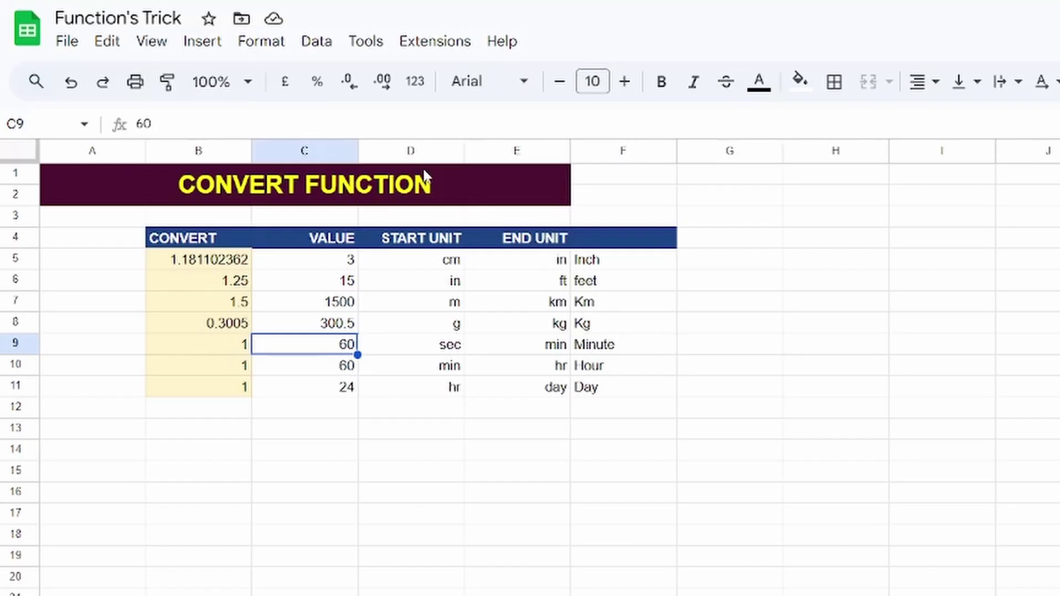
Step: Set the time values in C9, C10 and C11 to 70, 890 and 48, and select the B11 conversion
text(70)
key(Return)
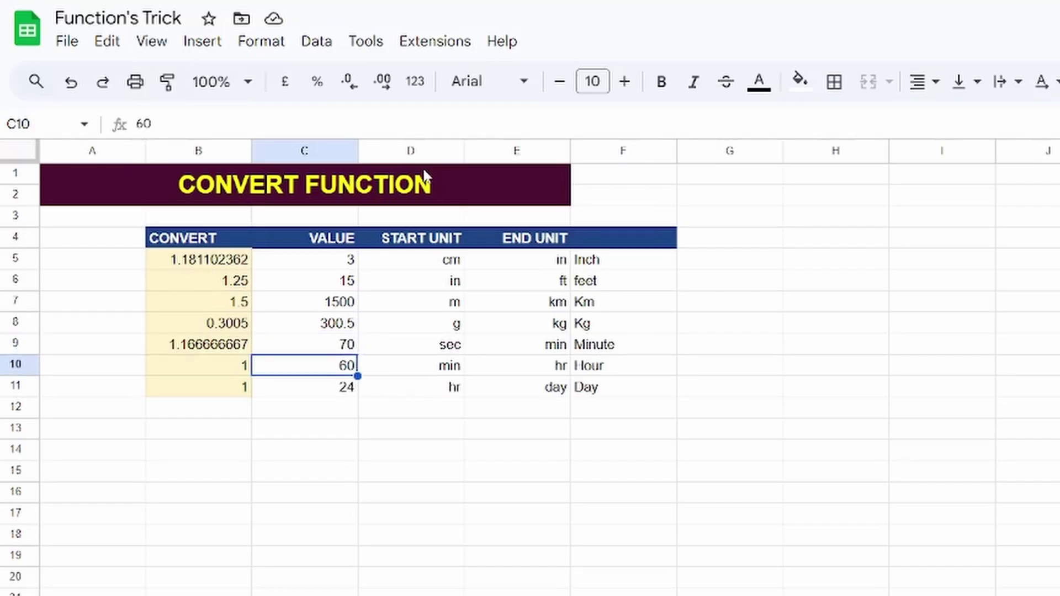
text(890)
key(Return)
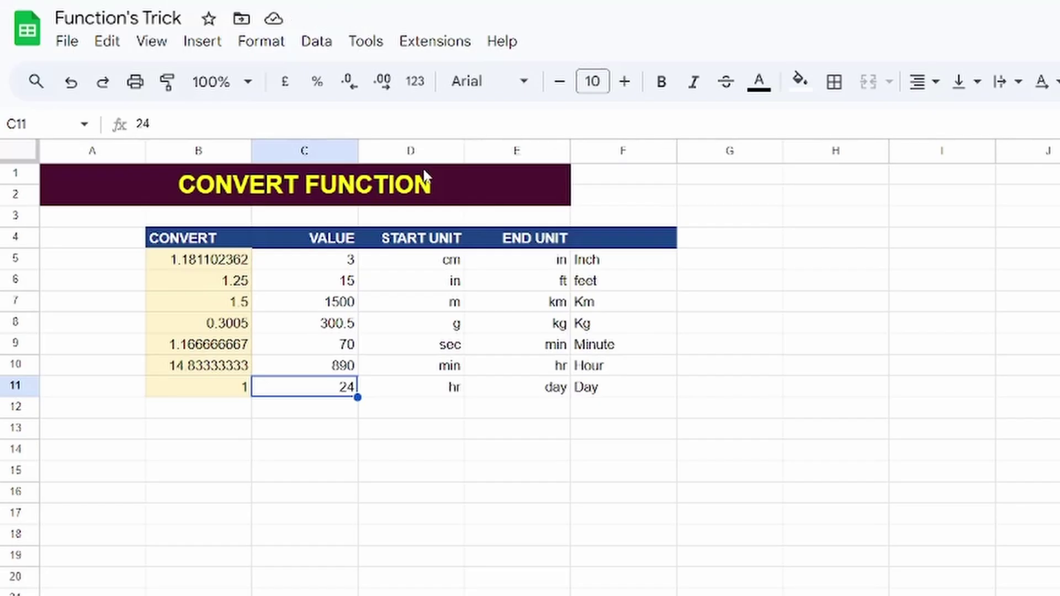
text(48)
key(Return)
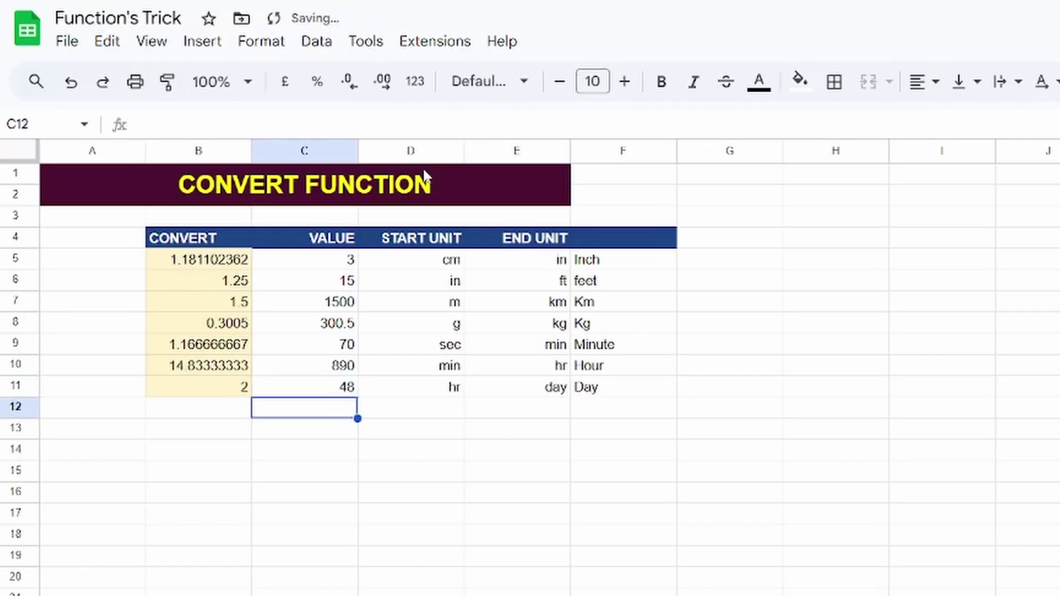
key(Up)
key(Left)
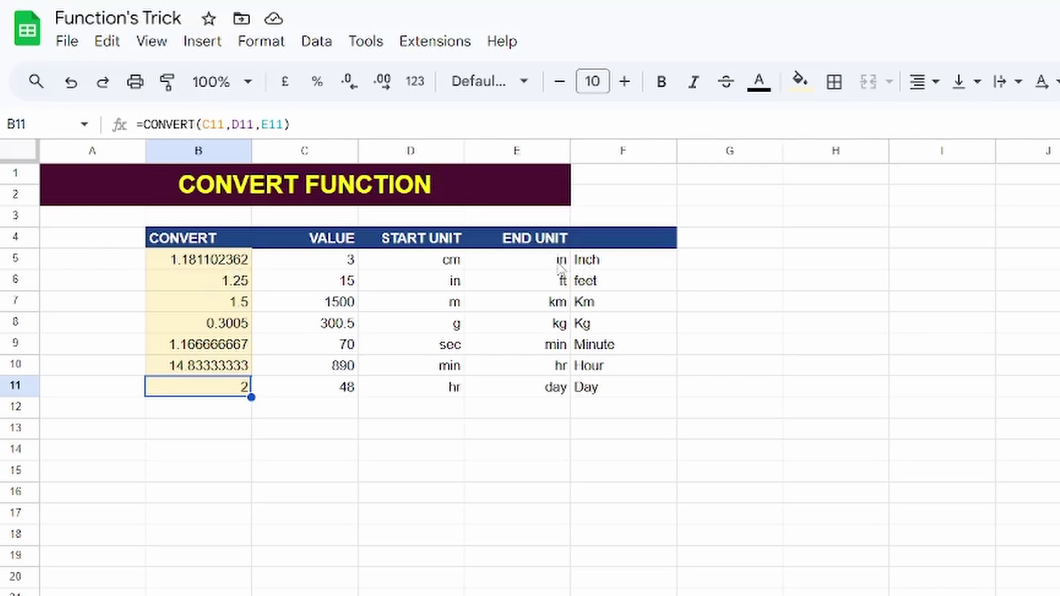
Step: Open the full help article on CONVERT from the function help of the B5 formula
click(248, 267)
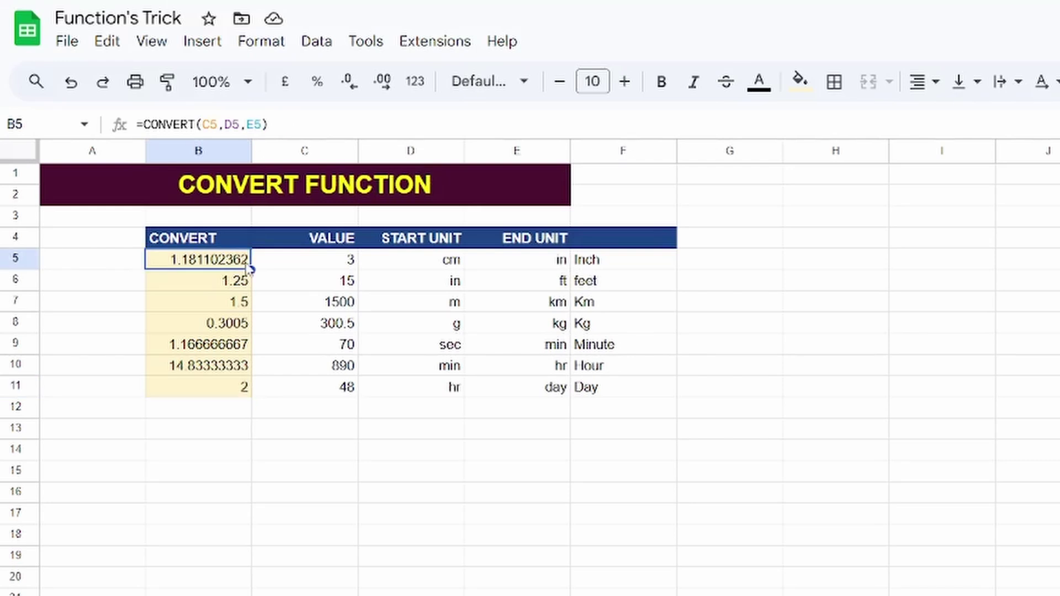
click(289, 124)
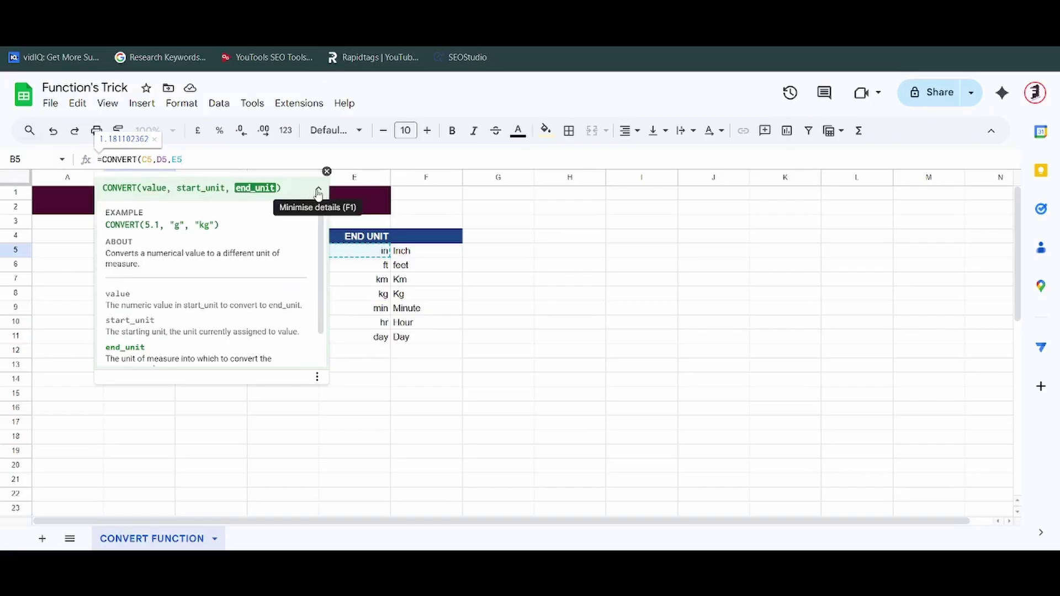
scroll(272, 302, down, 1)
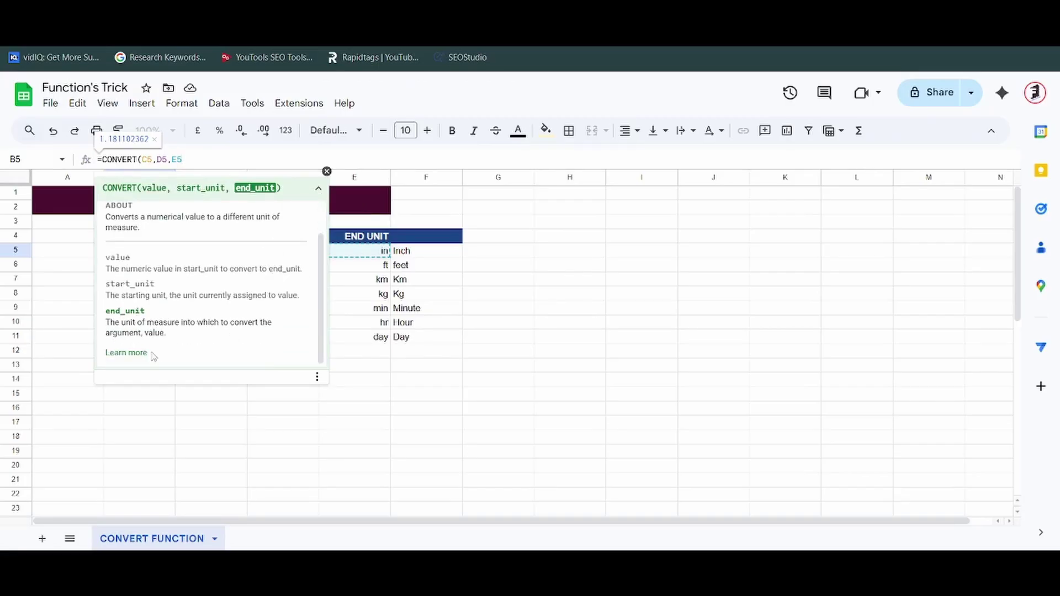
click(128, 353)
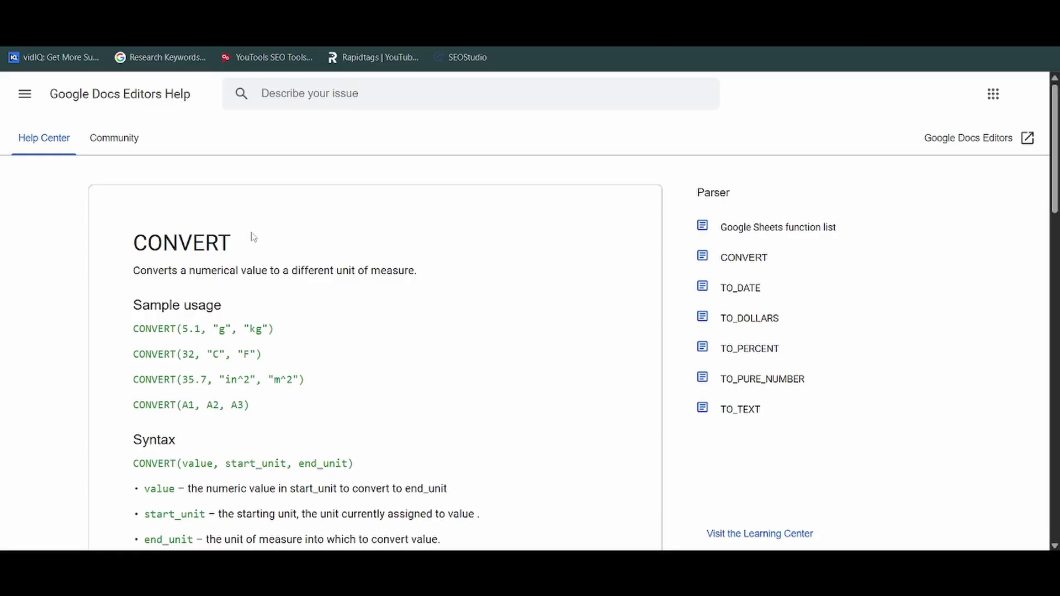
Step: Examine the CONVERT article's syntax, available units by category and sample conversions, and close both the article and the formula's function help
scroll(253, 238, down, 2)
scroll(260, 265, down, 3)
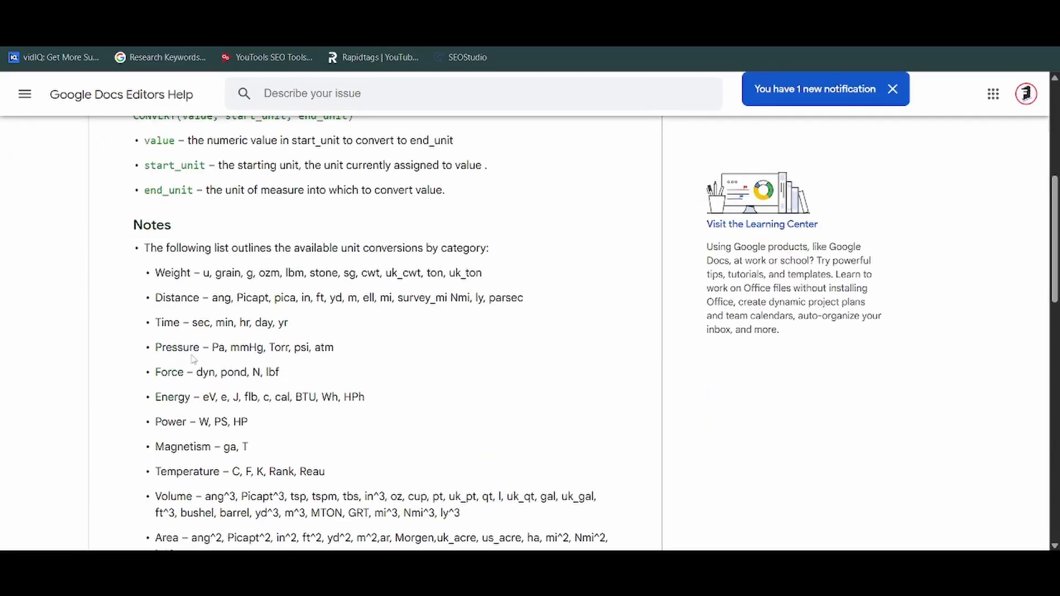
scroll(342, 309, down, 5)
scroll(331, 256, down, 1)
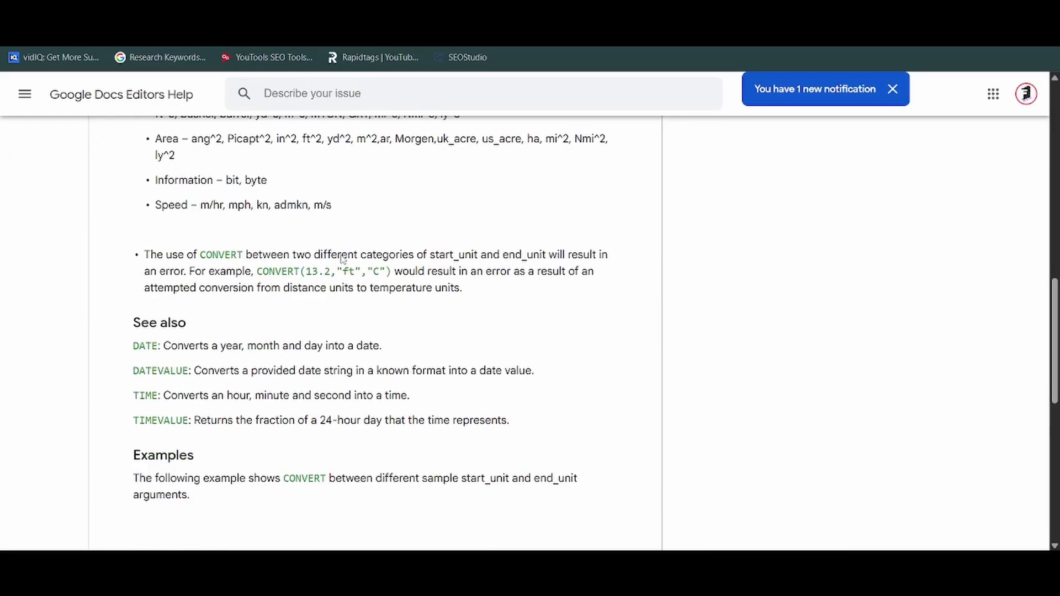
scroll(386, 303, down, 2)
scroll(384, 304, down, 4)
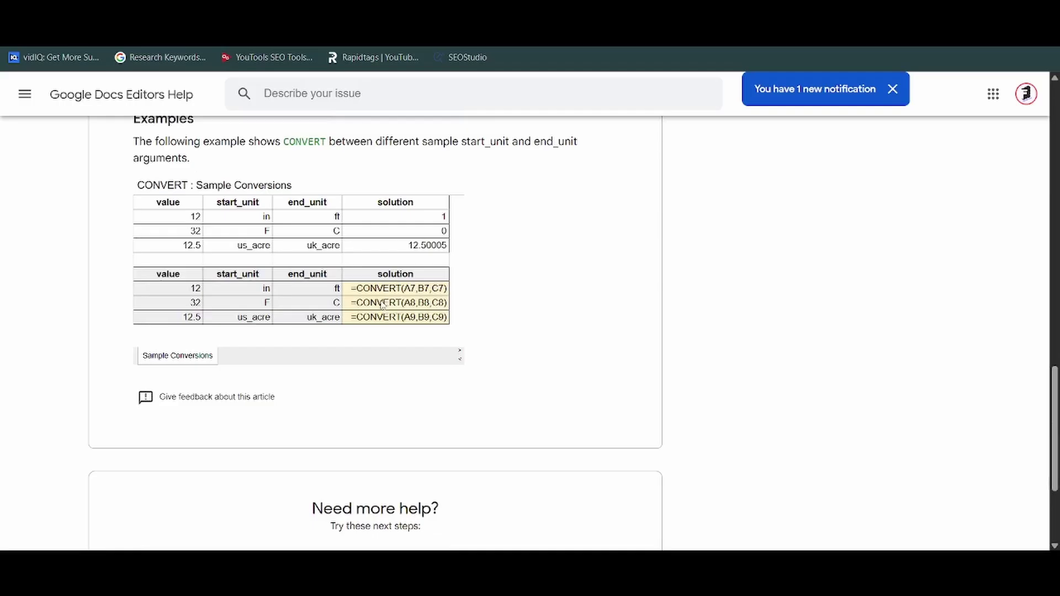
scroll(382, 304, up, 16)
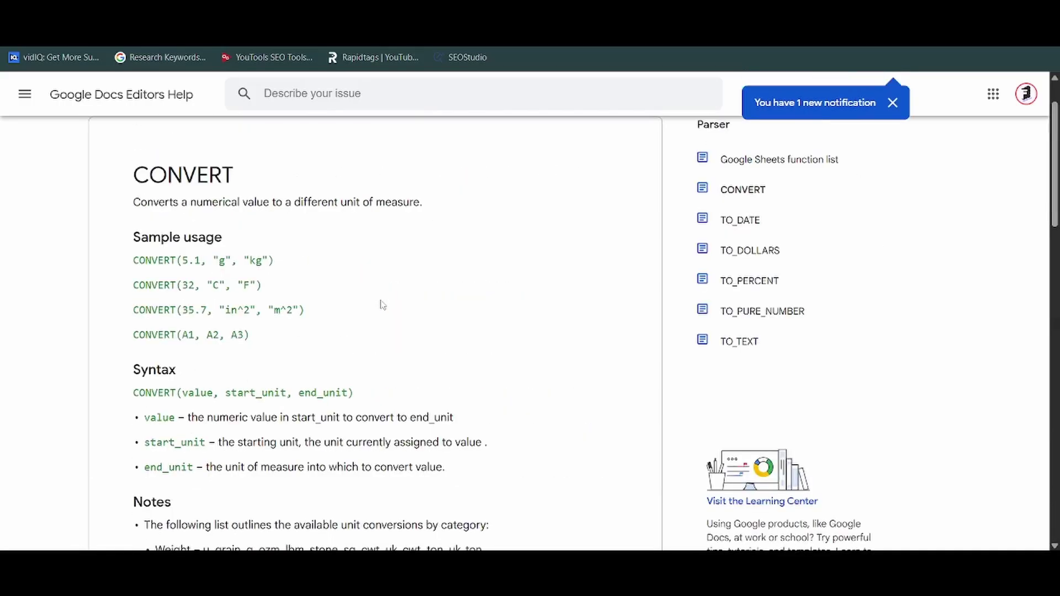
scroll(383, 304, up, 2)
key(ctrl+w)
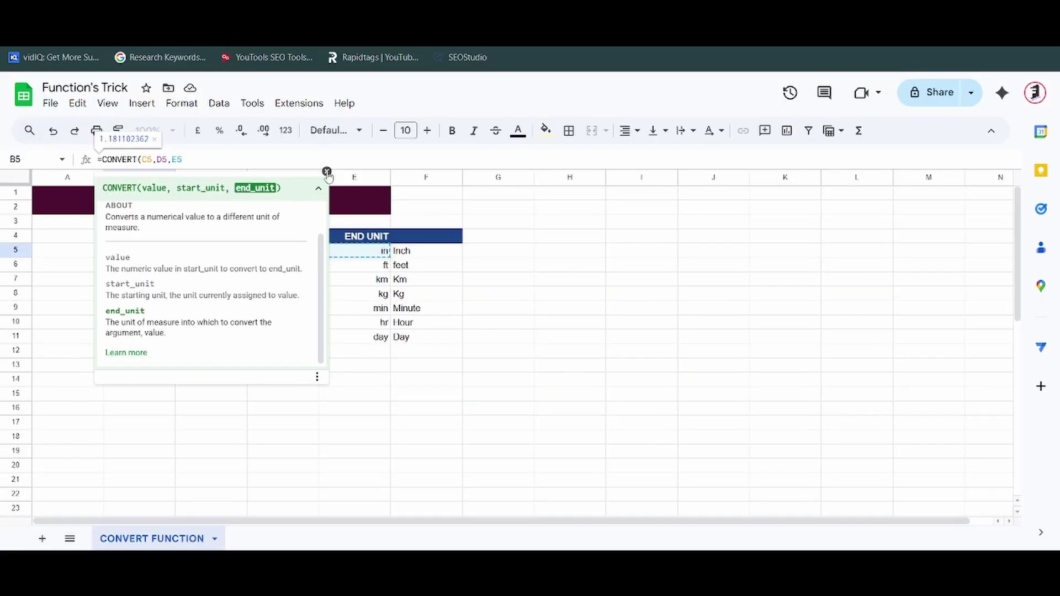
click(327, 172)
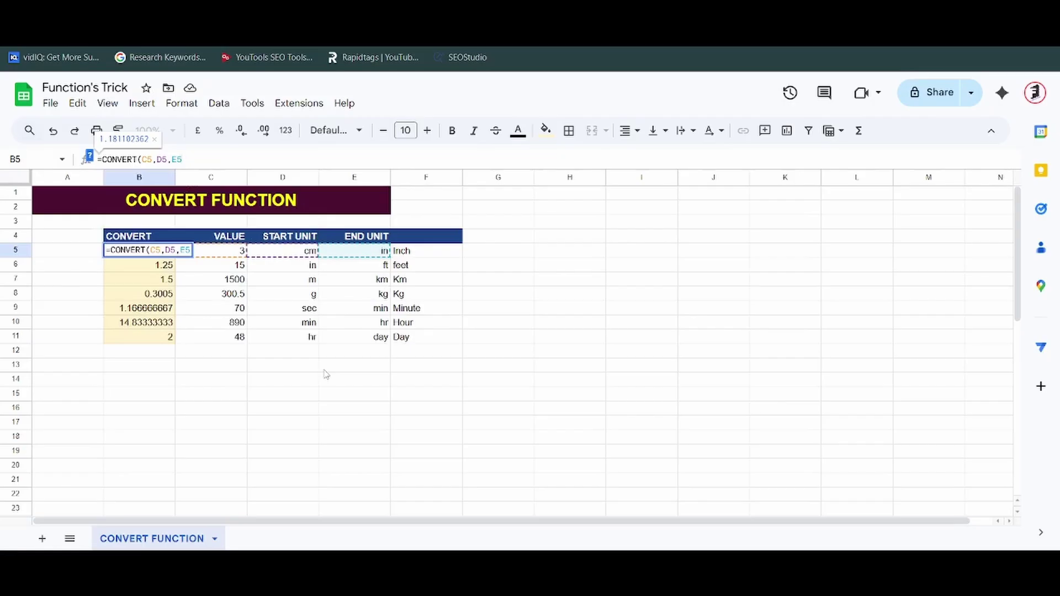